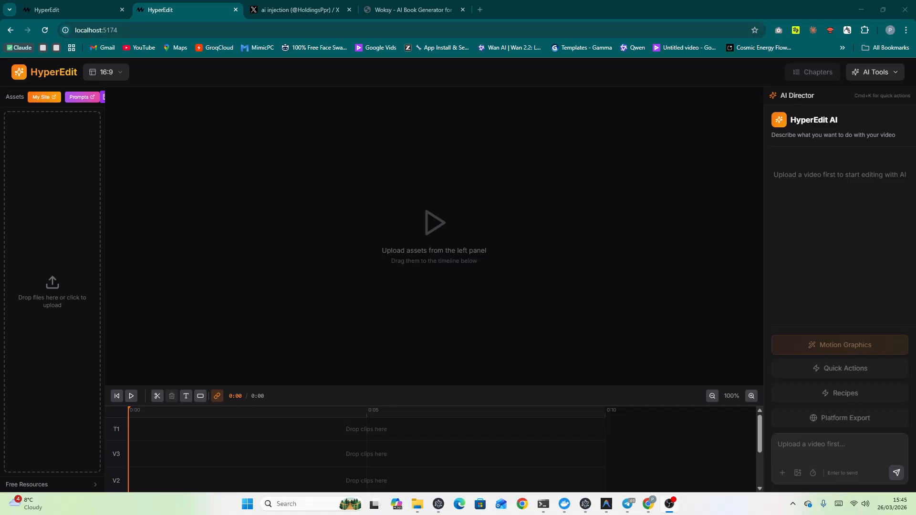
Look through the files in the hypereditrobs- project folder, and return to the HyperEdit editor
left_click(565, 504)
left_click_drag(462, 264, 436, 126)
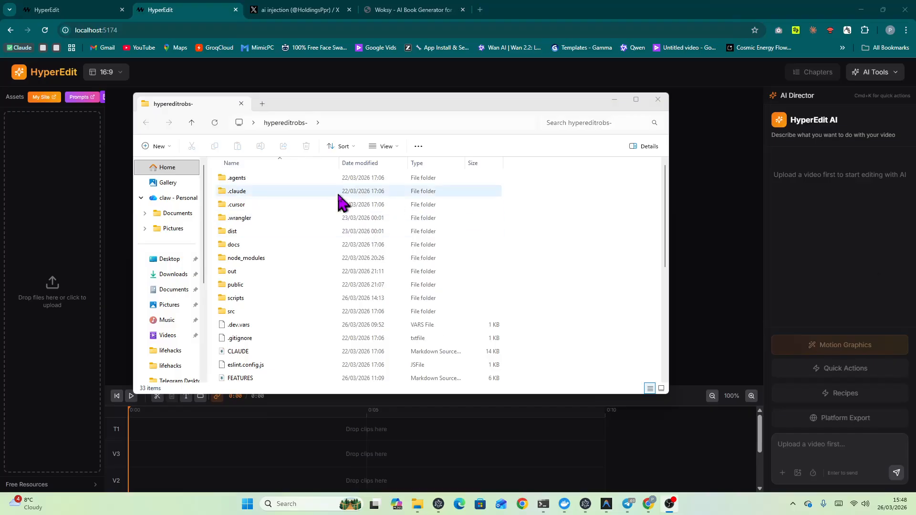
scroll(344, 249, "down", 6)
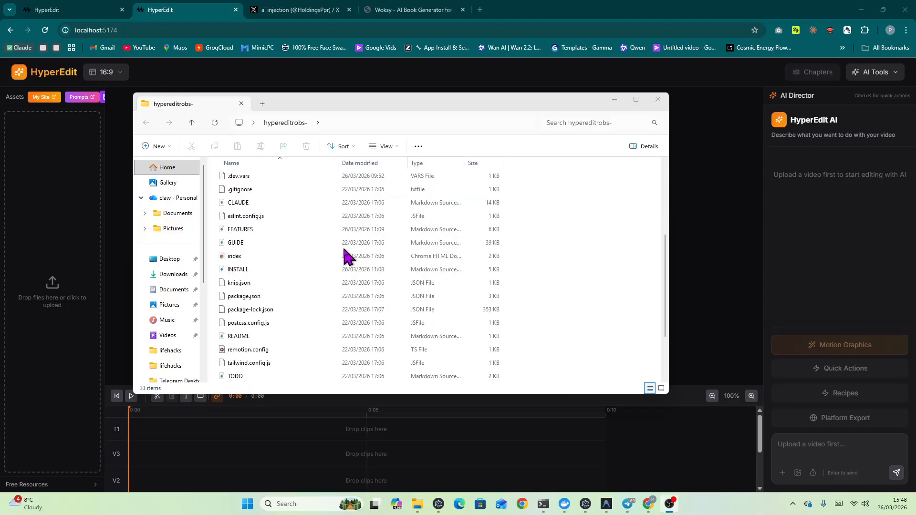
scroll(346, 258, "up", 6)
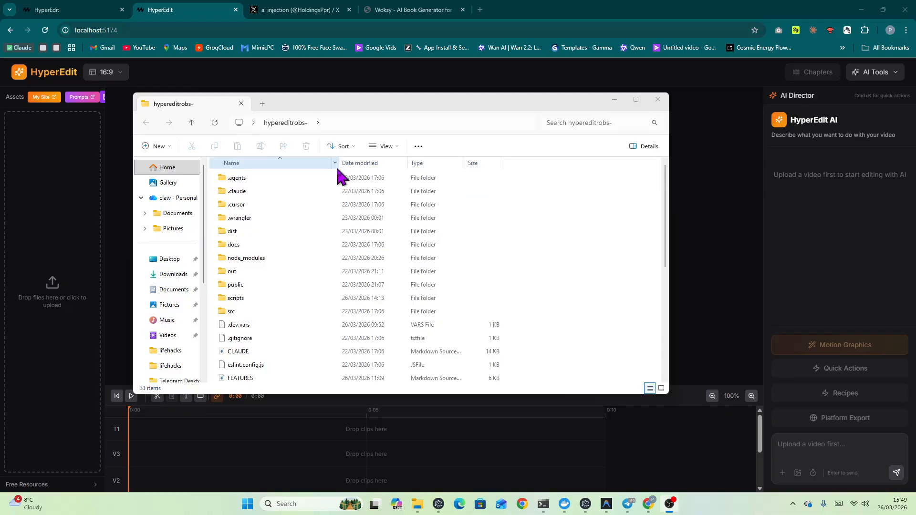
left_click(615, 100)
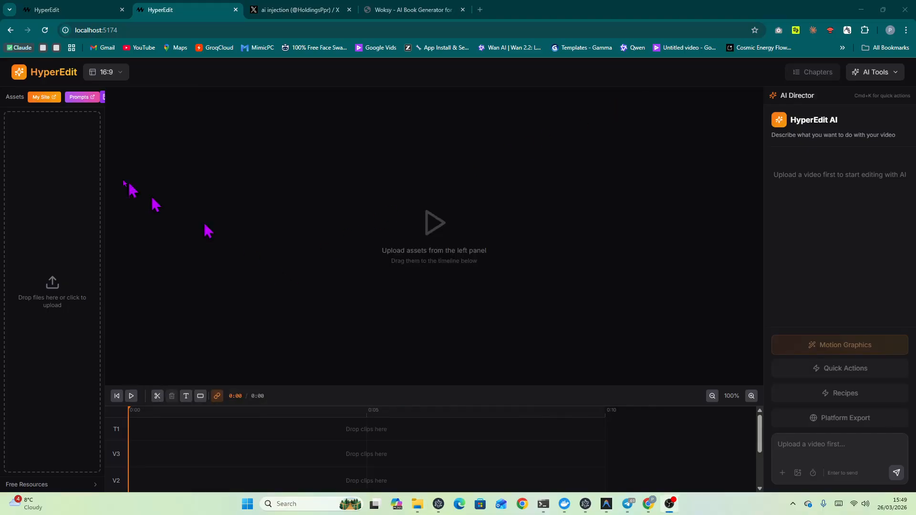
Review the available project templates and their aspect ratios, keeping the 16:9 format
left_click(120, 73)
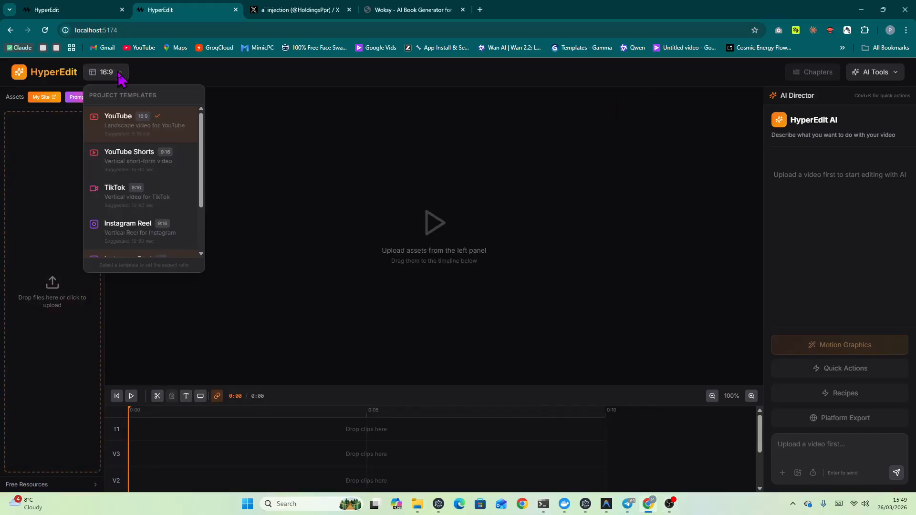
scroll(137, 218, "down", 1)
scroll(138, 218, "down", 2)
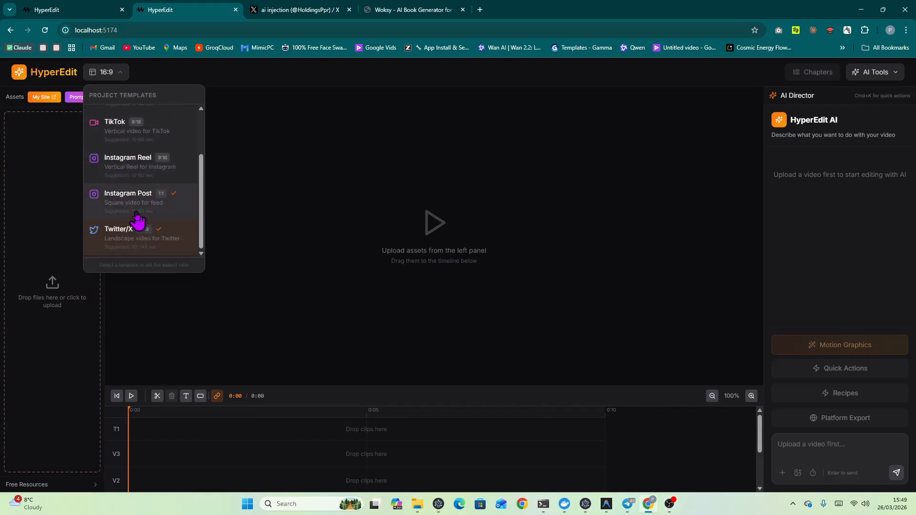
left_click(120, 74)
left_click(120, 74)
left_click(120, 74)
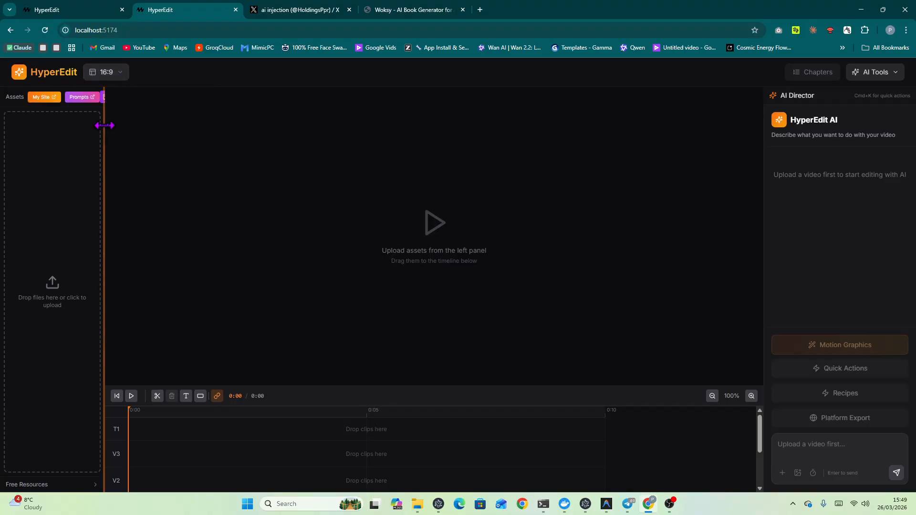
Widen the assets panel and browse the linked Camera Movements - AI Prompts page, closing it when done
left_click_drag(104, 127, 176, 130)
left_click(41, 98)
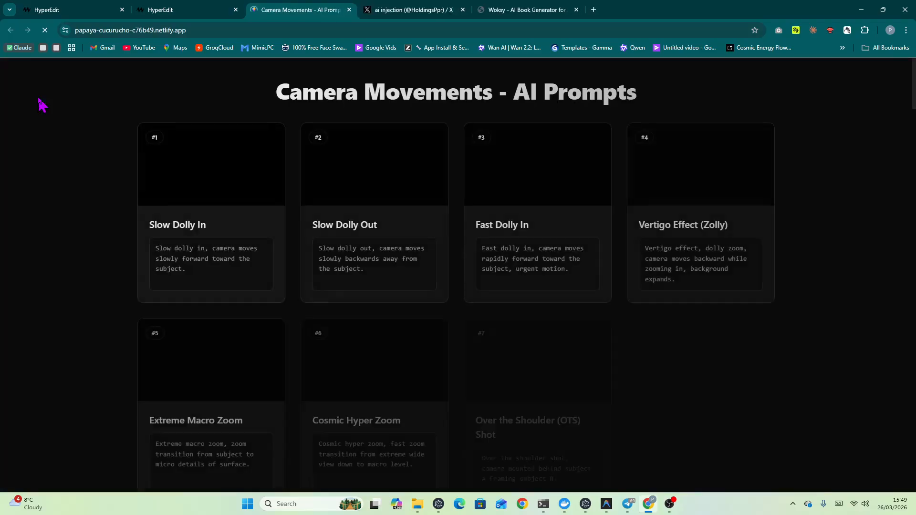
scroll(401, 229, "down", 13)
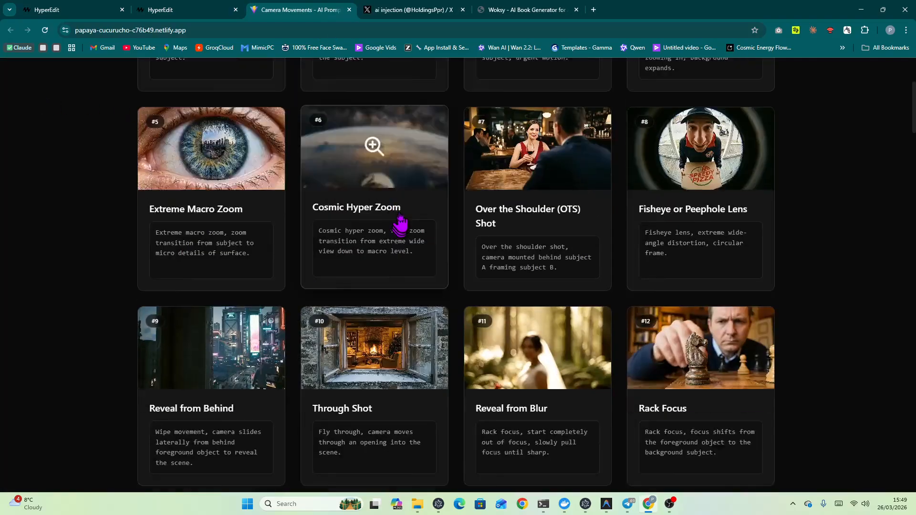
scroll(401, 205, "up", 10)
left_click(349, 10)
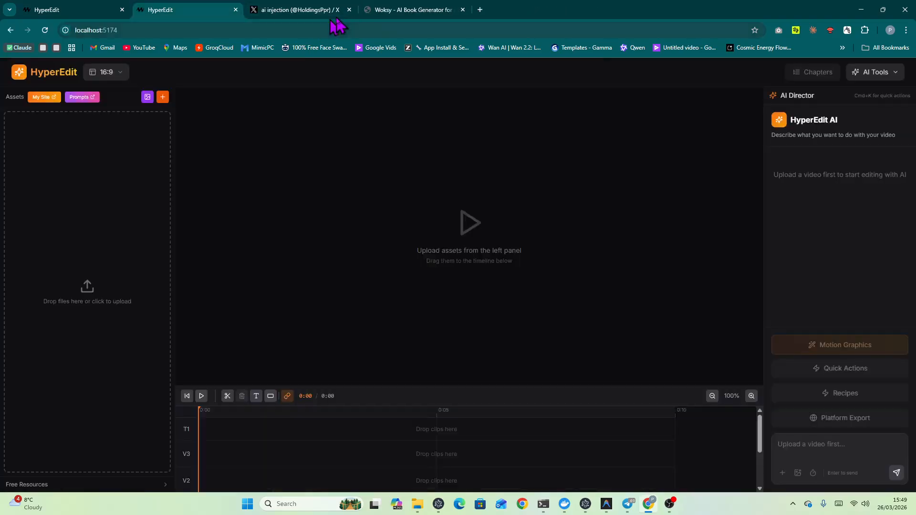
Open the linked AI INJECTION site, skim its 30-day learning sections, and close the page
left_click(81, 97)
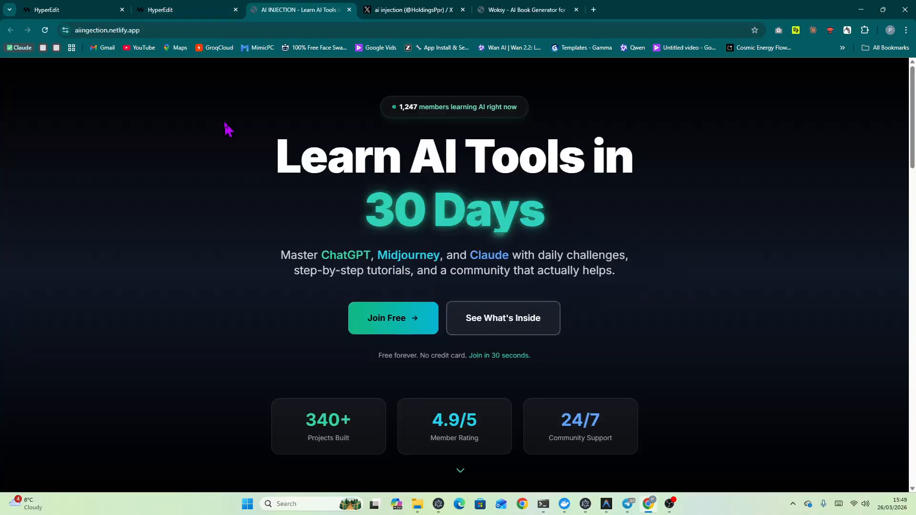
scroll(333, 245, "down", 15)
scroll(333, 246, "down", 6)
scroll(334, 250, "up", 6)
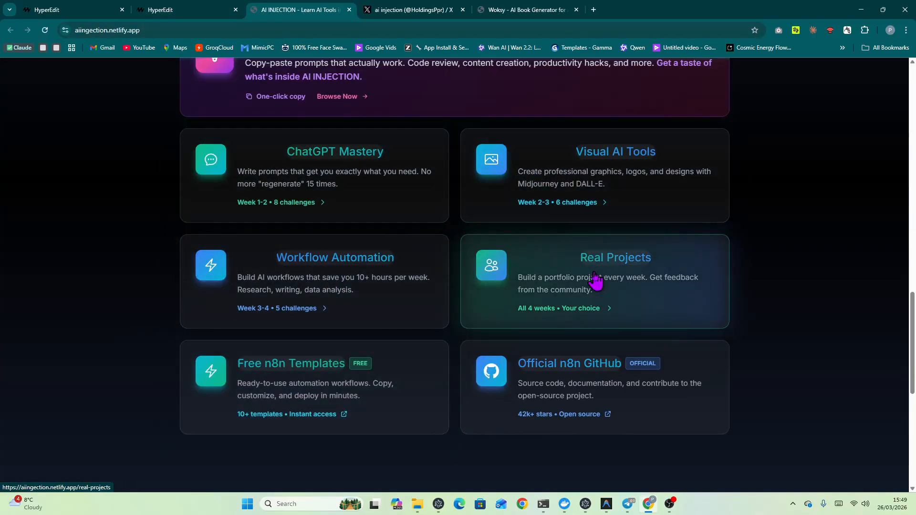
scroll(420, 162, "up", 5)
scroll(362, 158, "up", 2)
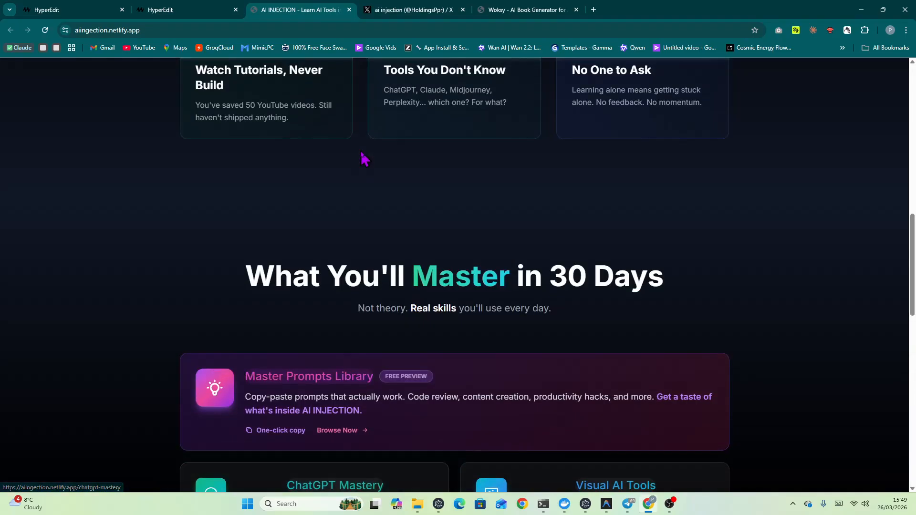
left_click(349, 10)
Look through the trending GIFs in the GIPHY-powered GIF search, and close it
left_click(148, 98)
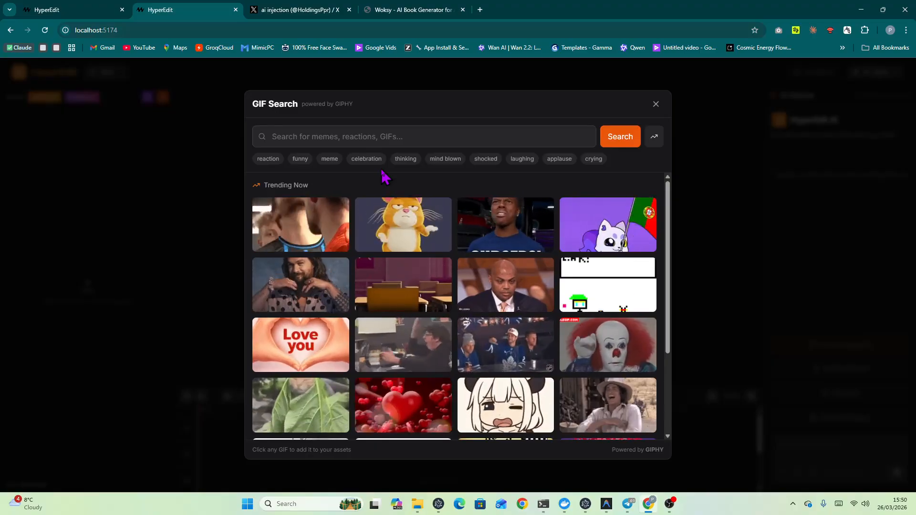
scroll(501, 322, "down", 2)
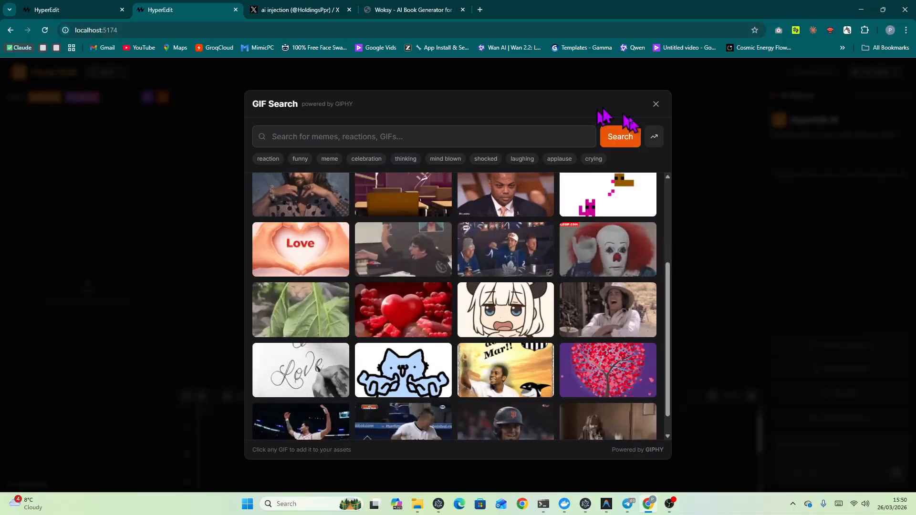
left_click(656, 105)
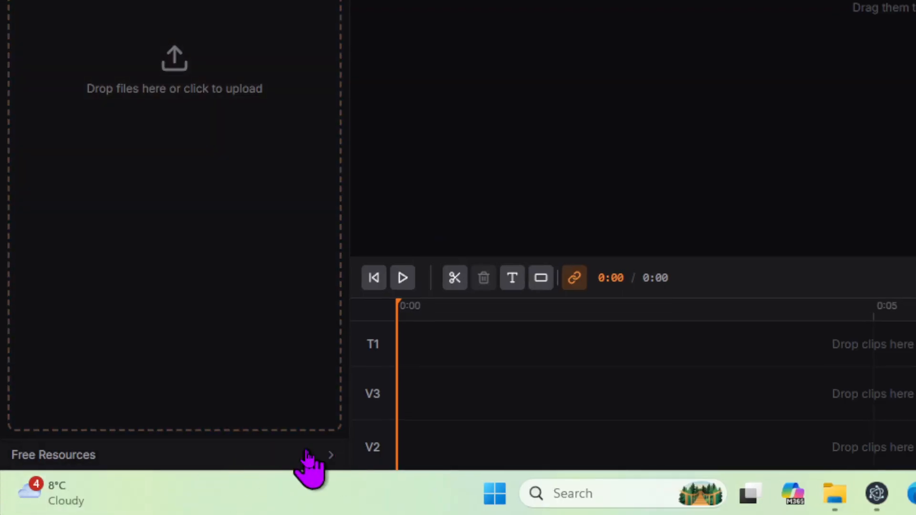
Copy the Channel Intro prompt from the Remotion FX gallery in the free resources, and return to the editor
left_click(321, 452)
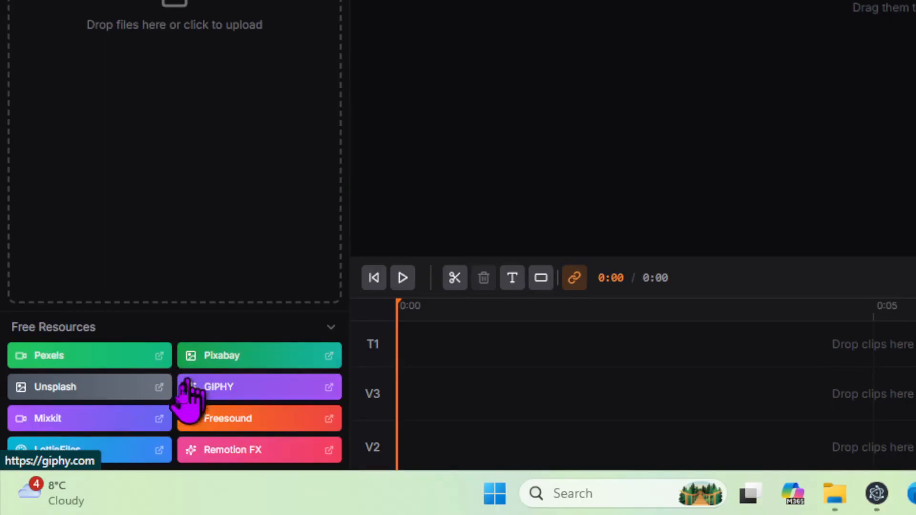
left_click(239, 454)
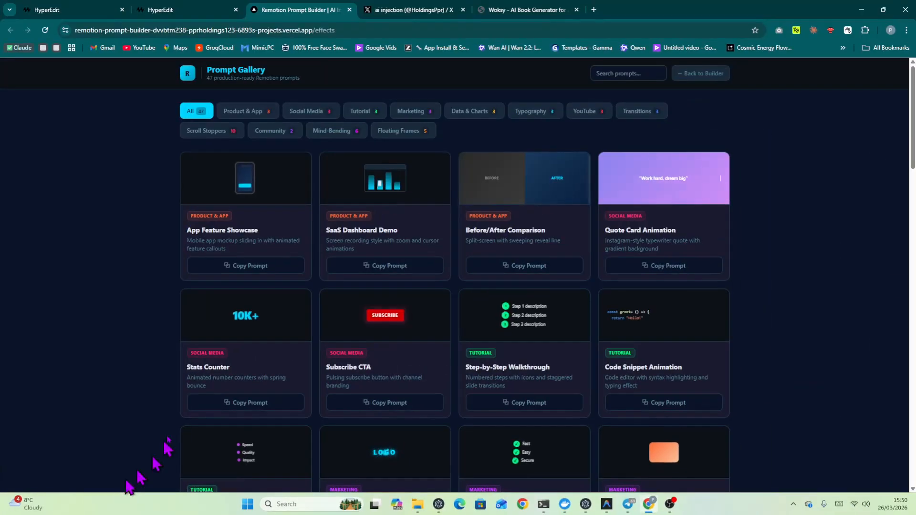
scroll(458, 426, "down", 3)
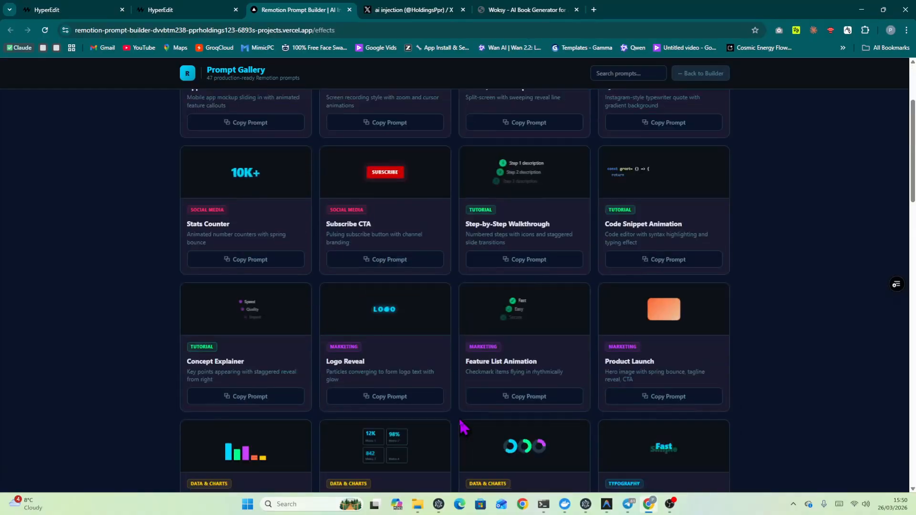
scroll(463, 423, "down", 10)
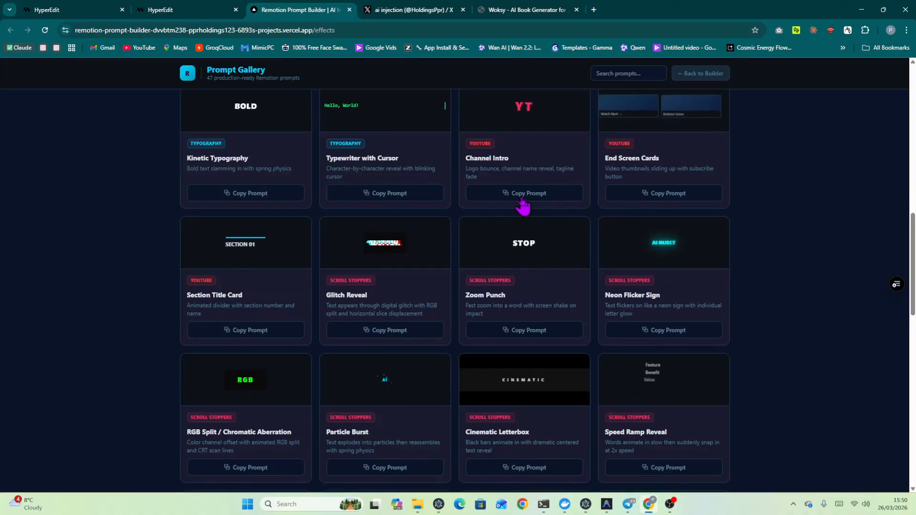
left_click(522, 201)
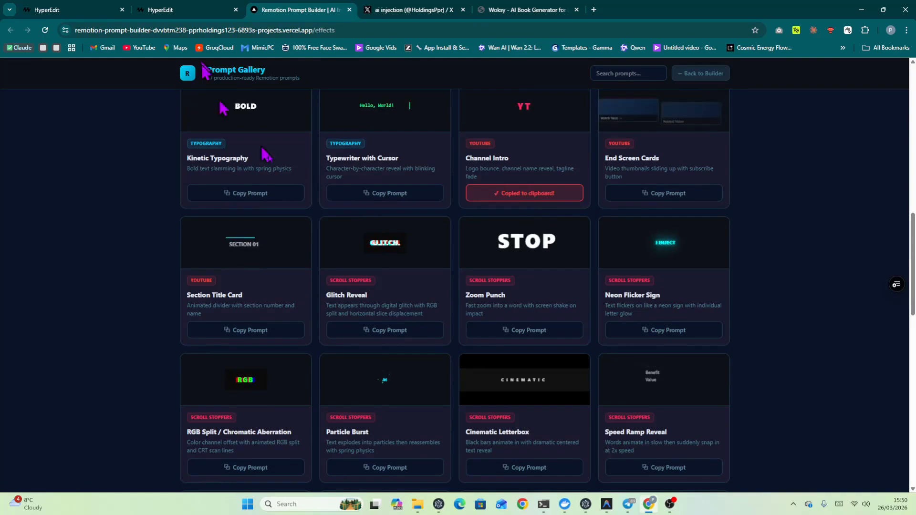
left_click(349, 10)
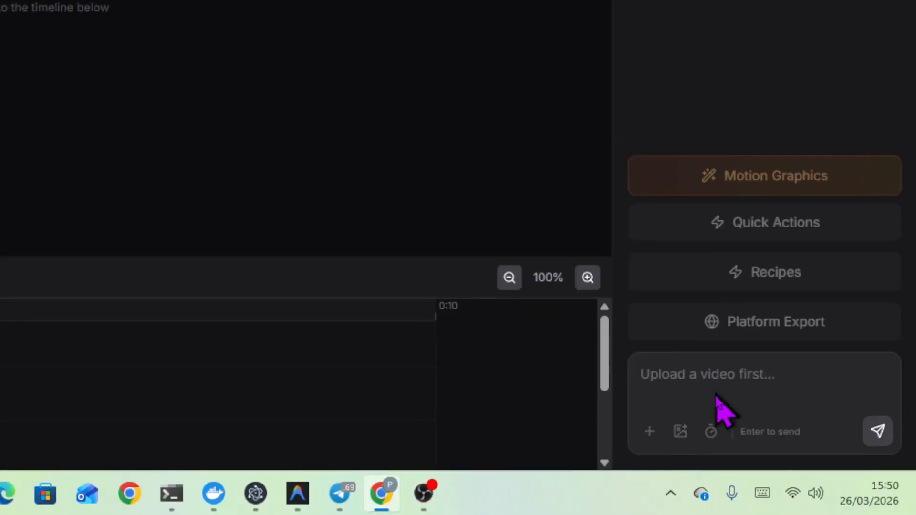
Try to paste the copied prompt into the AI Director's message box
right_click(816, 454)
left_click(711, 382)
right_click(700, 377)
left_click(704, 389)
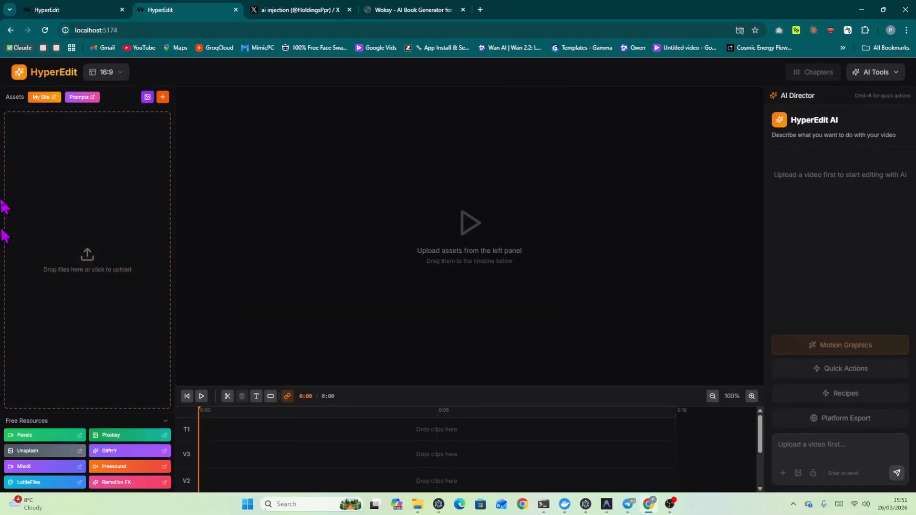
left_click(84, 260)
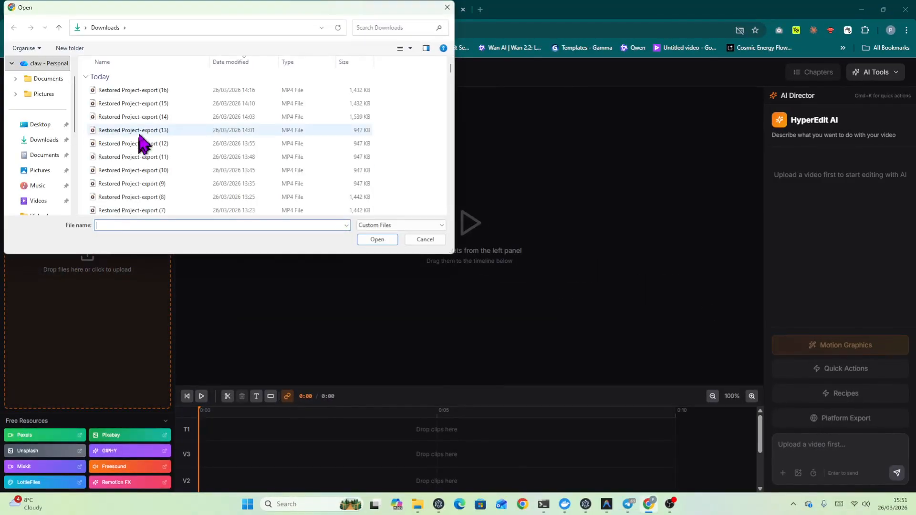
left_click(40, 200)
left_click(263, 109)
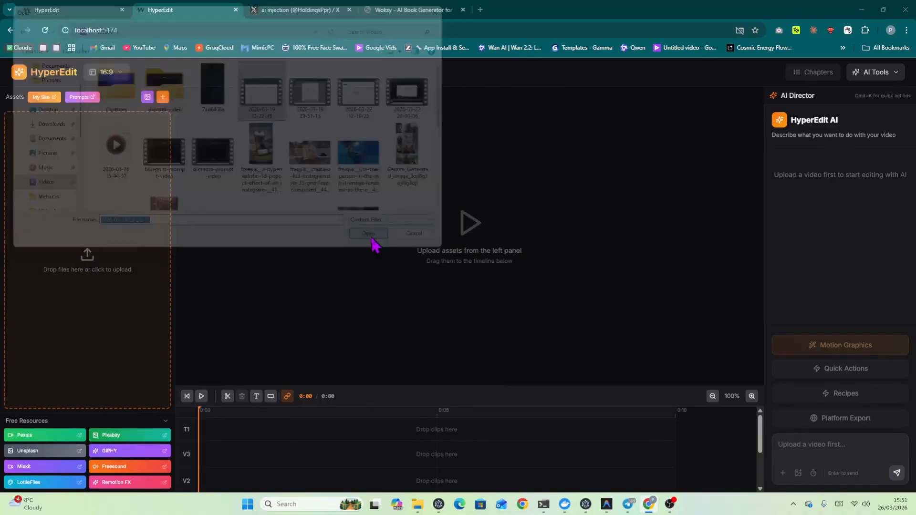
left_click(374, 240)
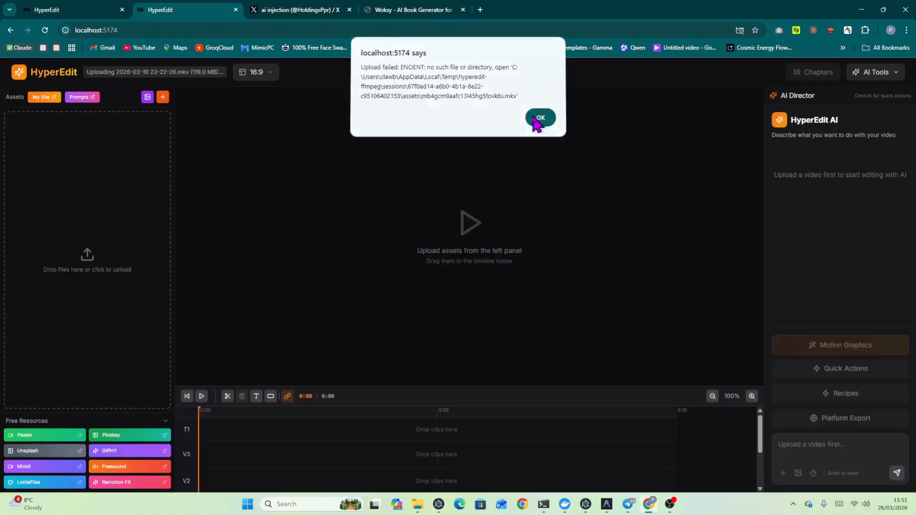
left_click(541, 119)
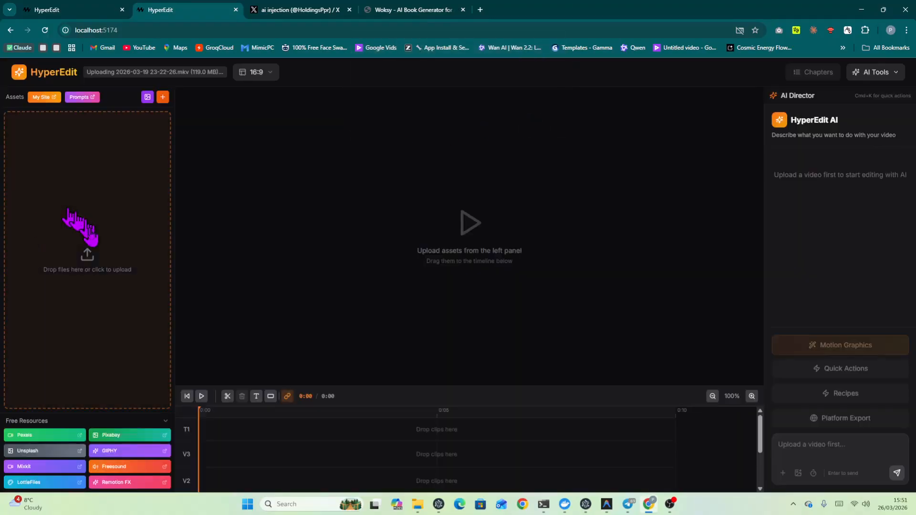
left_click(93, 259)
left_click(314, 92)
left_click(384, 238)
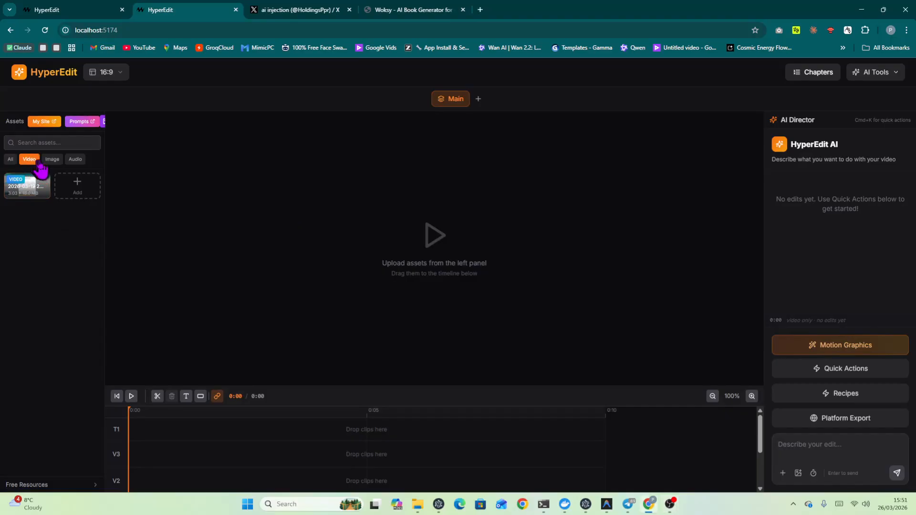
left_click(67, 159)
left_click(10, 159)
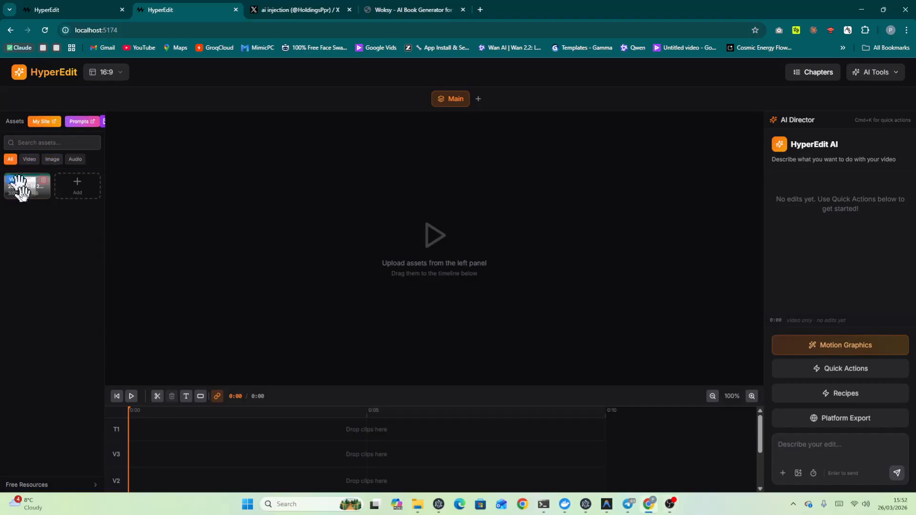
Place the uploaded video at the start of track V1 and play the first few seconds as a preview
scroll(184, 454, "down", 3)
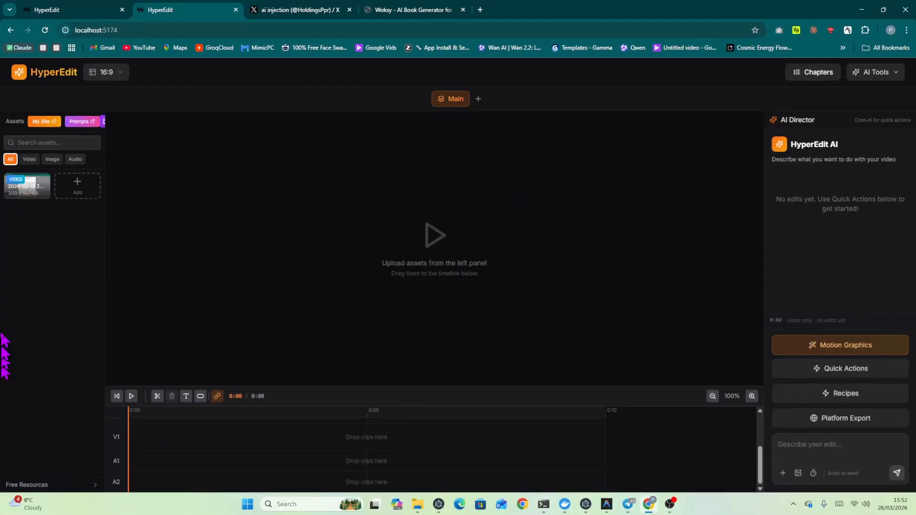
left_click_drag(35, 186, 168, 437)
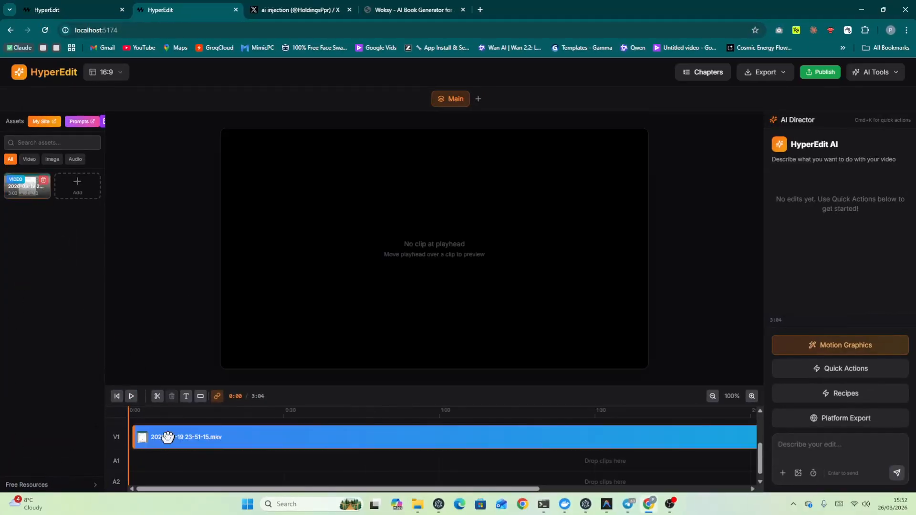
left_click(205, 437)
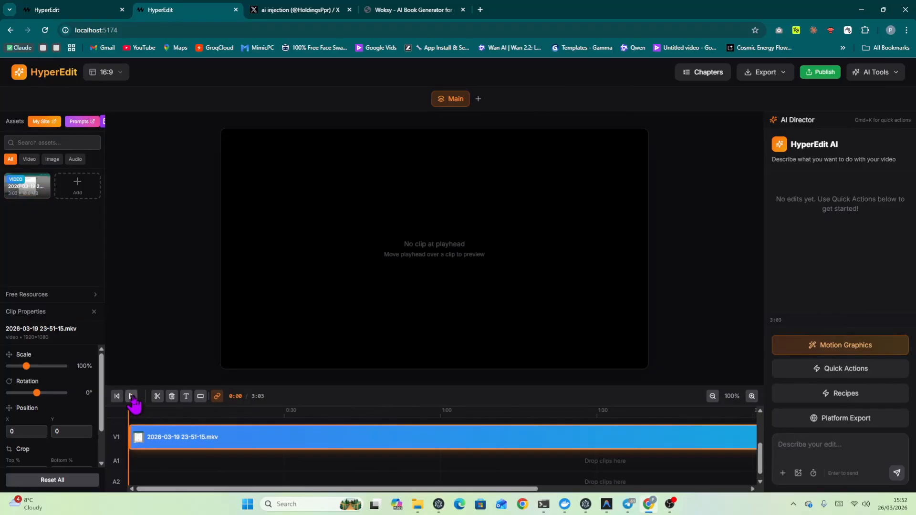
left_click(132, 397)
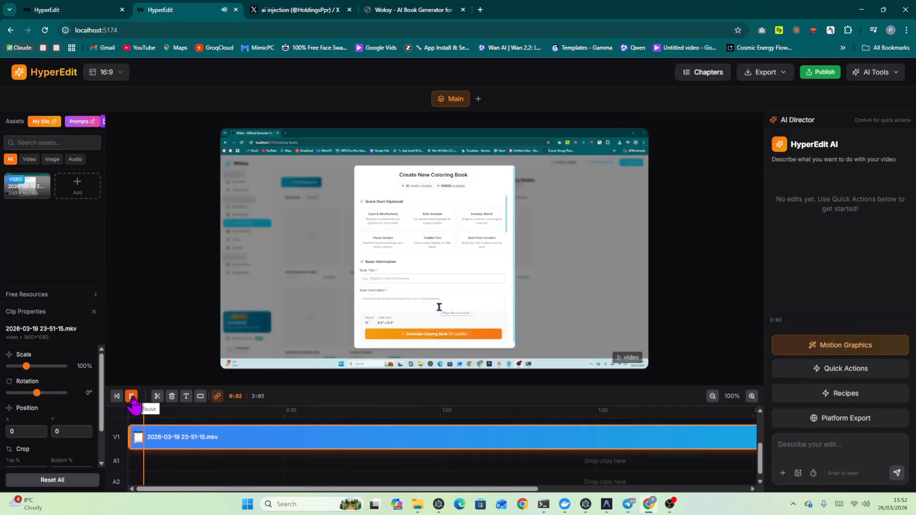
left_click(132, 397)
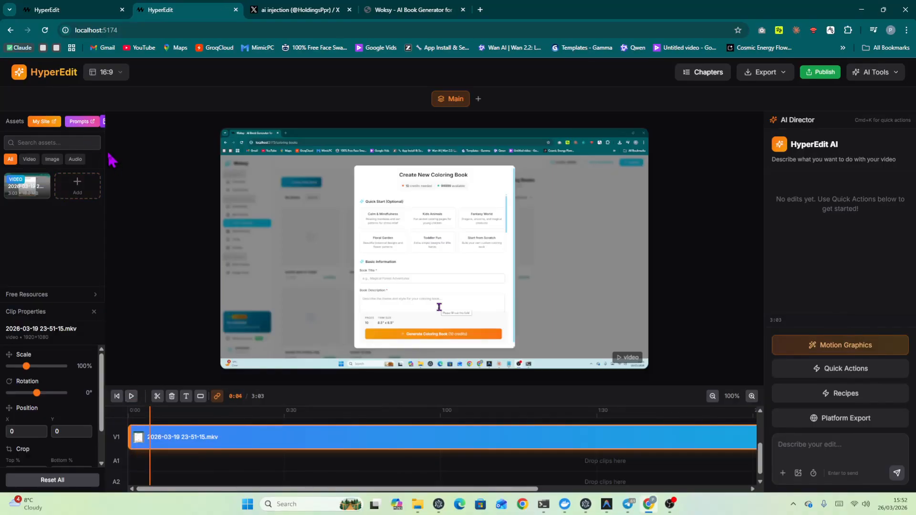
Widen the assets panel, add the trending hamster GIF from the GIF search, and place it on track V2 at about 0:05
left_click_drag(104, 156, 168, 148)
left_click(141, 123)
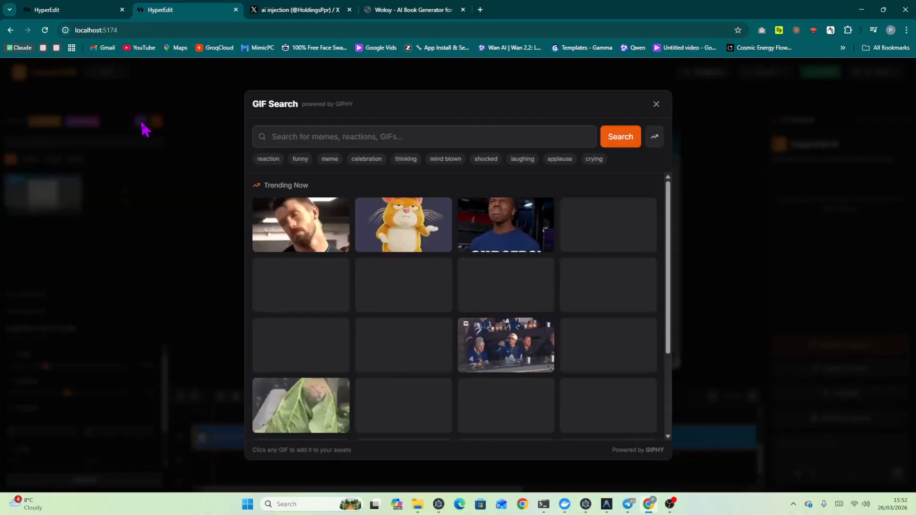
left_click(403, 229)
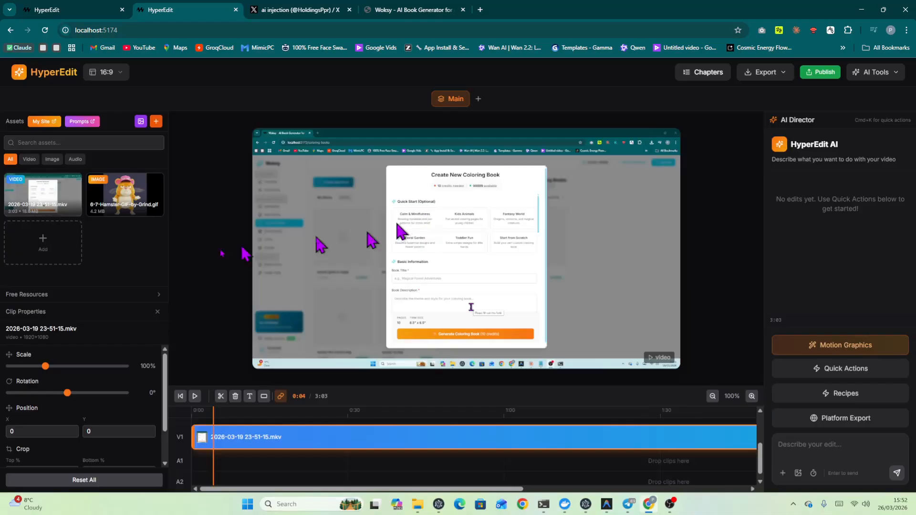
left_click_drag(121, 188, 233, 451)
scroll(296, 468, "up", 2)
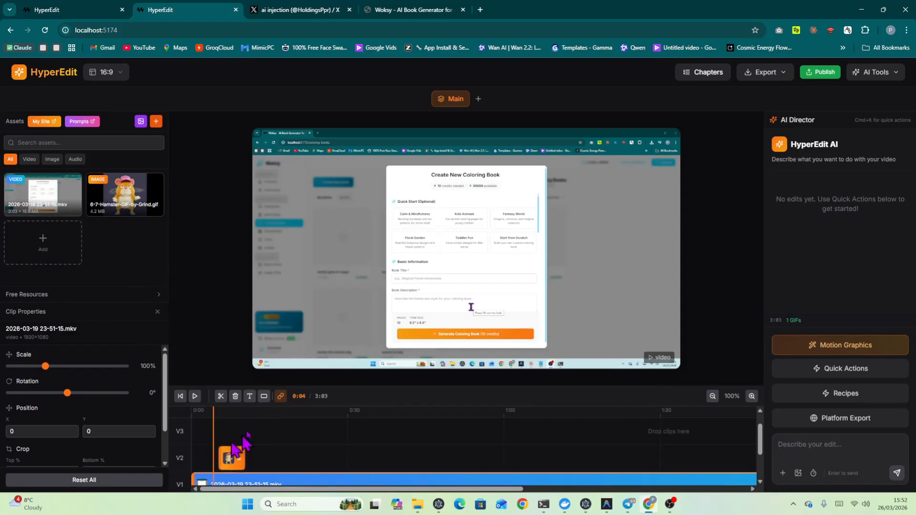
Move the hamster GIF overlay to about X 343, Y -254 in the video frame and preview the playback
left_click(194, 397)
left_click(194, 397)
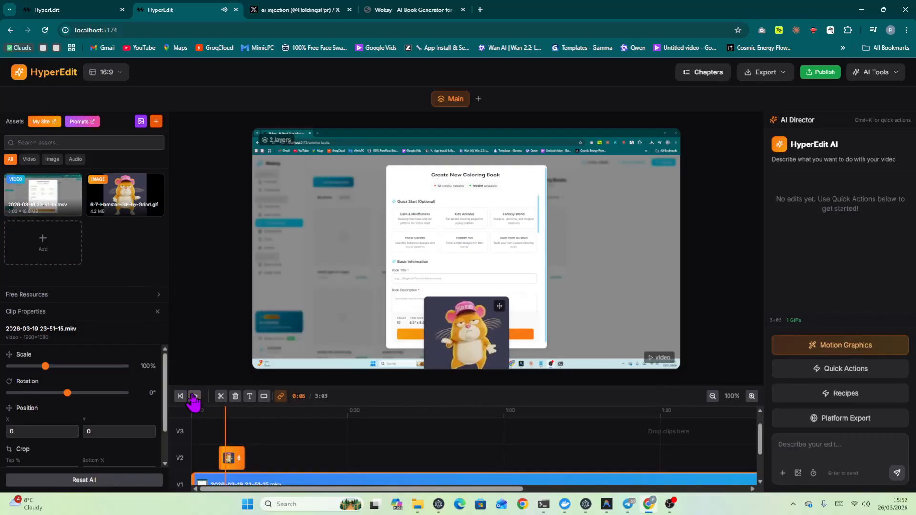
left_click_drag(463, 334, 629, 217)
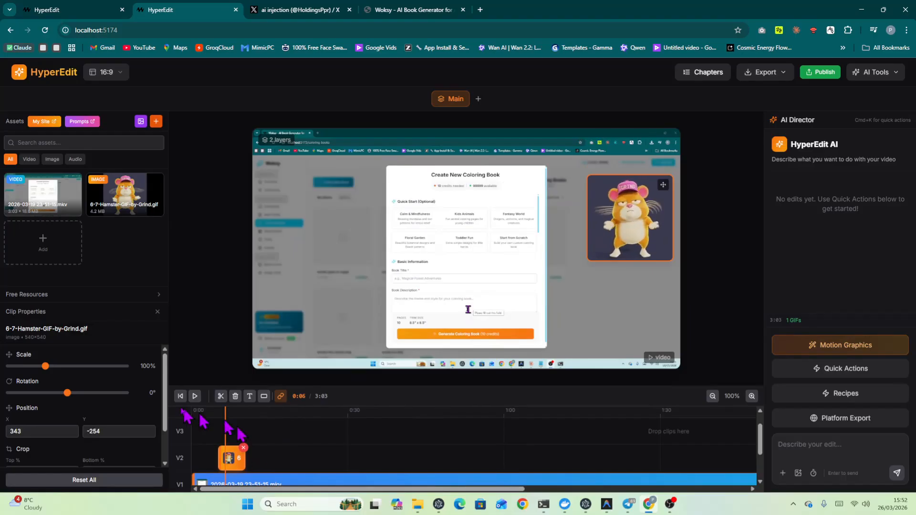
left_click(195, 396)
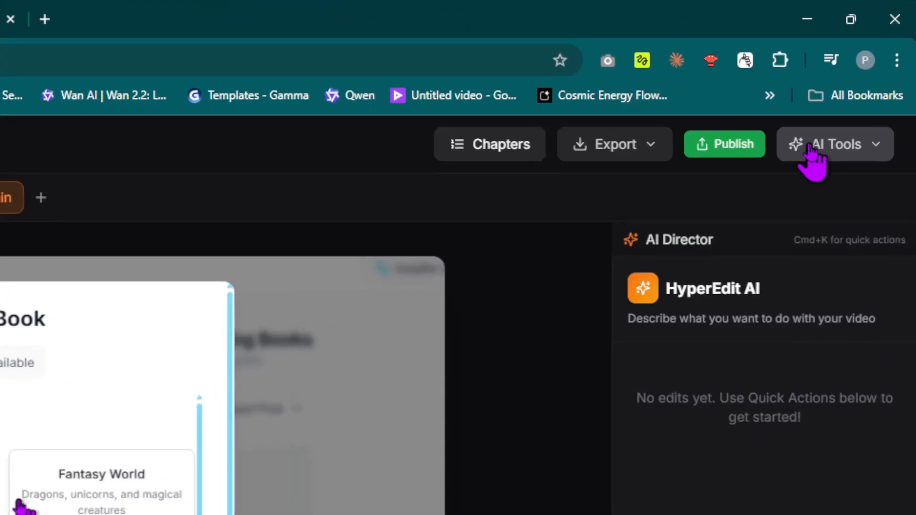
Open the Remotion Generator, paste the copied 5-second YouTube channel intro prompt, and render the video with an 8s duration
left_click(812, 146)
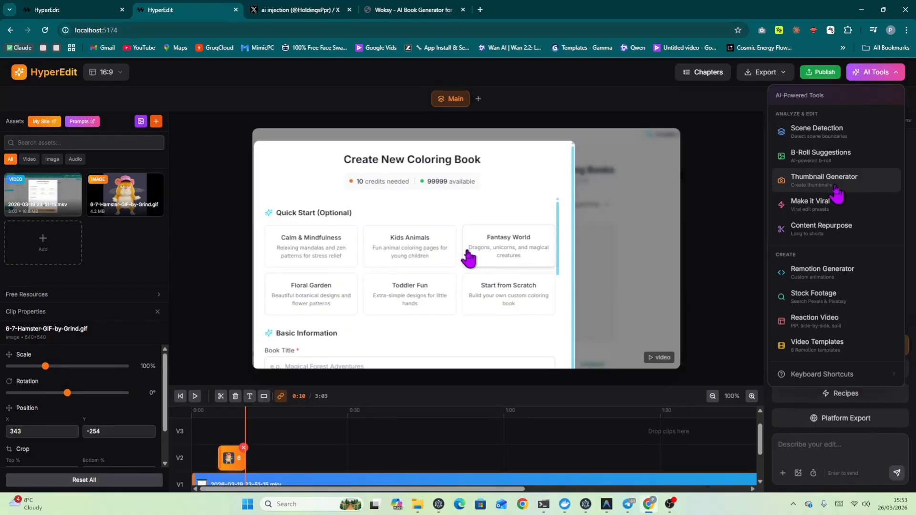
left_click(847, 274)
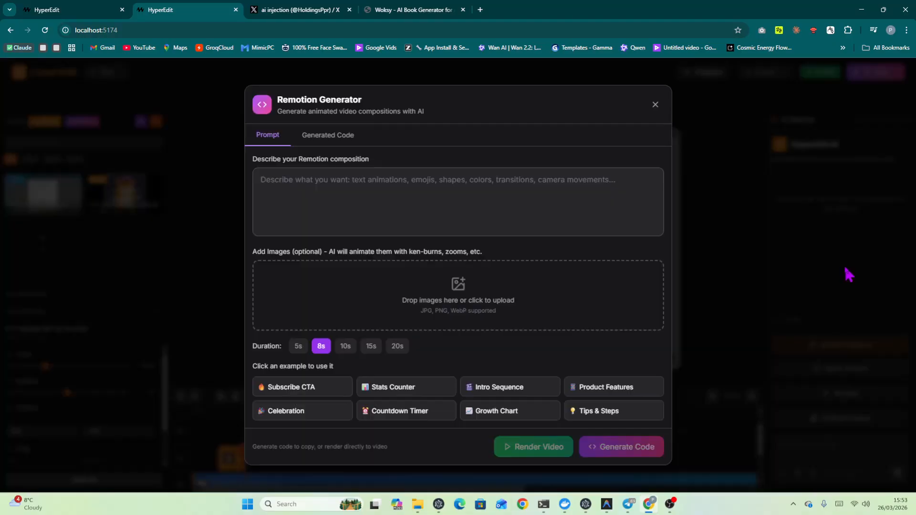
right_click(359, 191)
left_click(381, 282)
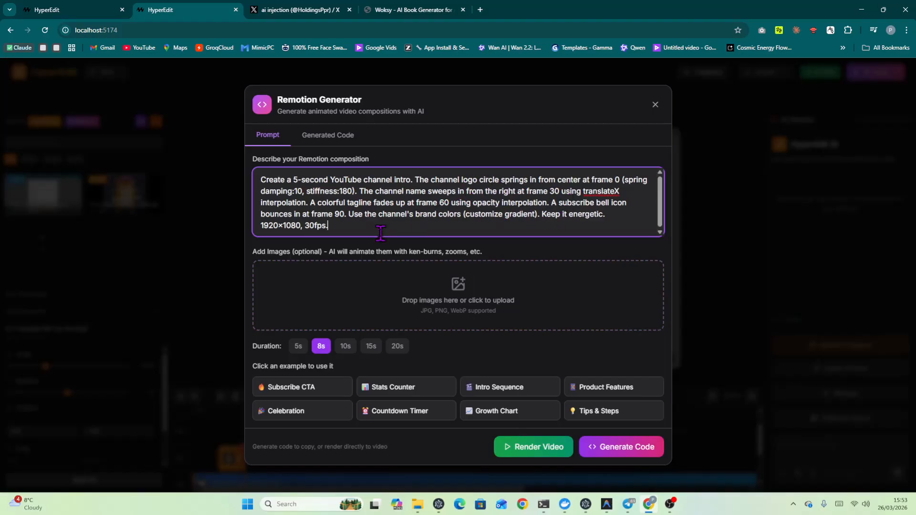
left_click(543, 448)
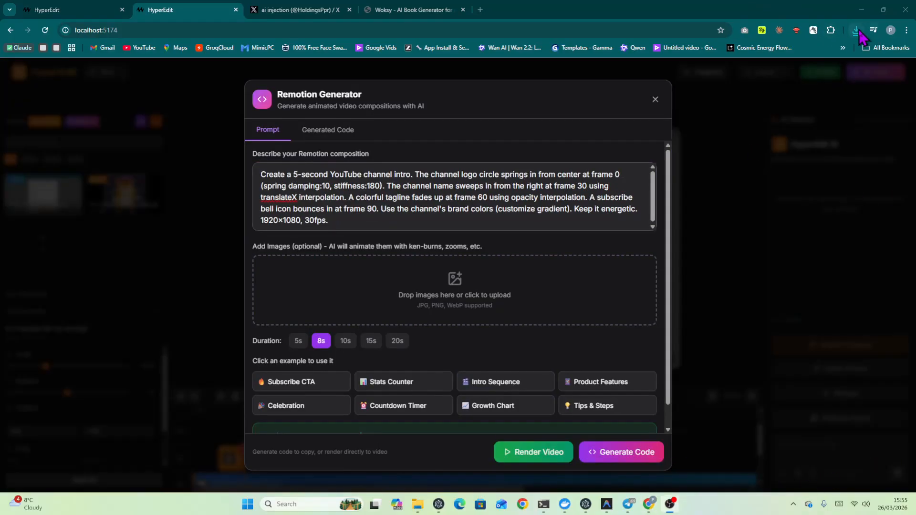
Open the downloaded remotion-animation (1) video in Media Player to view it, and close the player
left_click(858, 31)
left_click(769, 75)
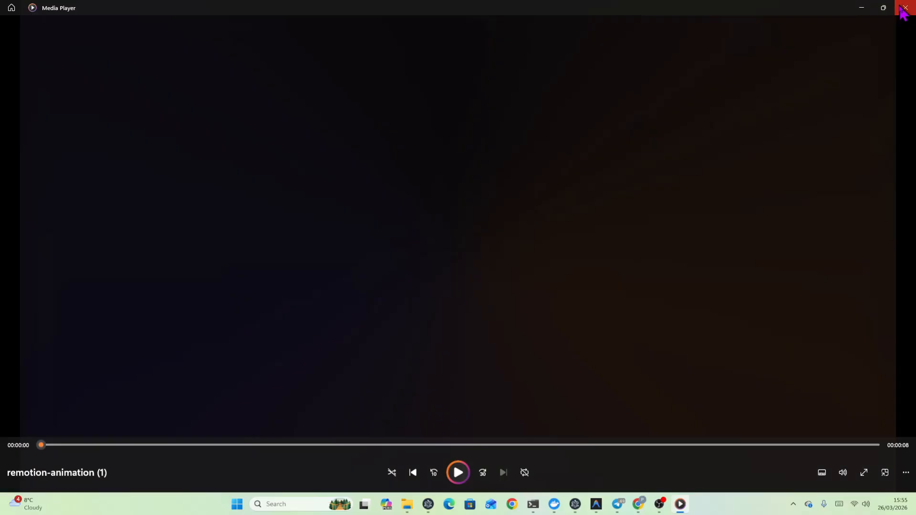
left_click(905, 8)
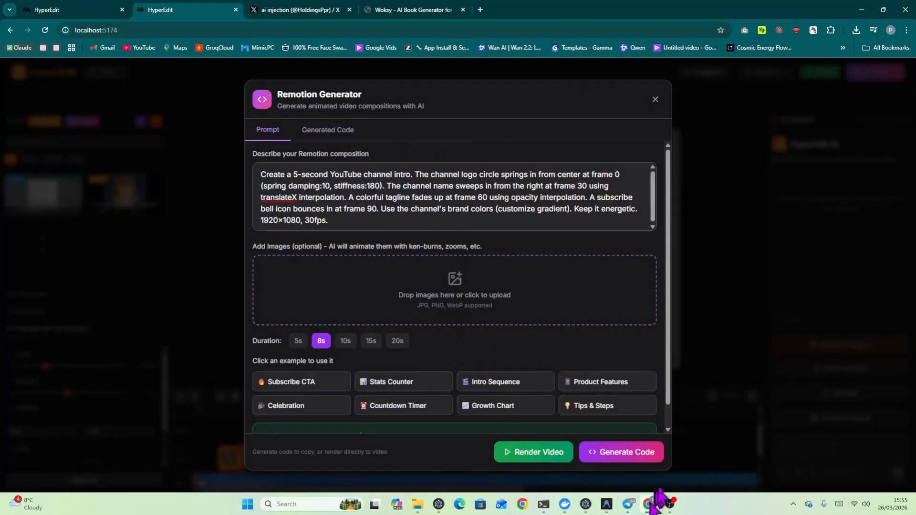
Generate the Remotion code for the channel intro prompt, read through it, and close the generator
left_click(635, 459)
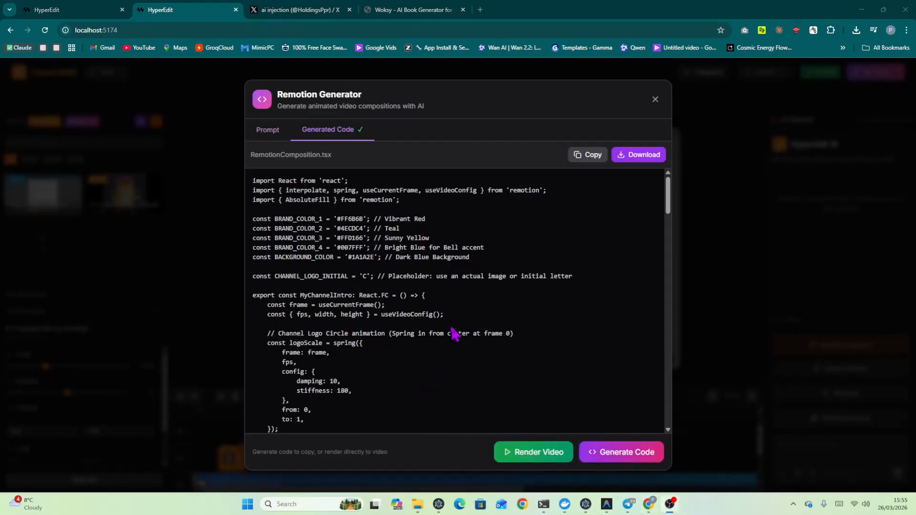
scroll(413, 274, "down", 15)
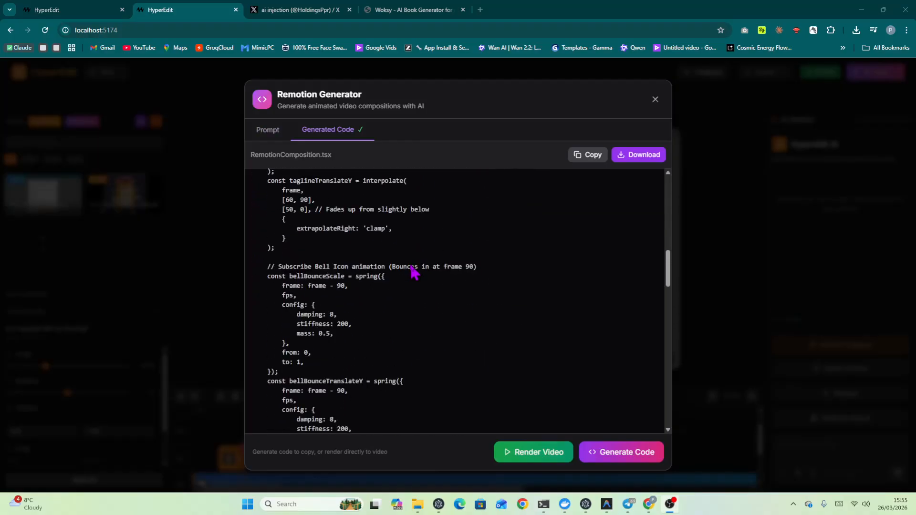
scroll(413, 272, "down", 5)
scroll(409, 266, "up", 10)
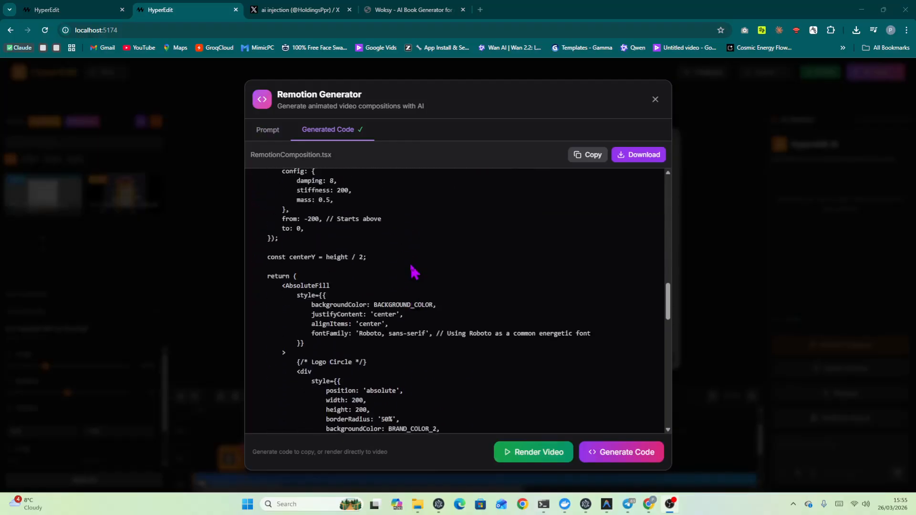
left_click(656, 101)
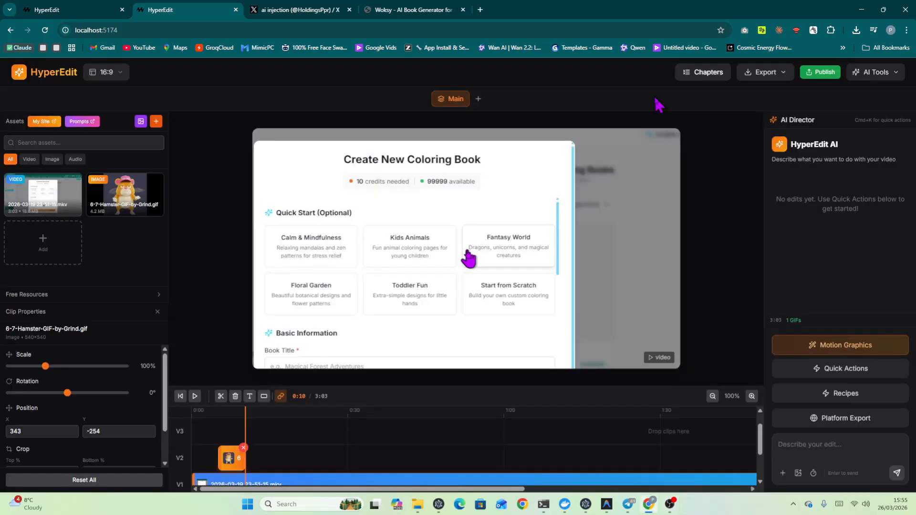
Reopen the Remotion Generator and load the Tips & Steps example prompt to read it through
left_click(859, 72)
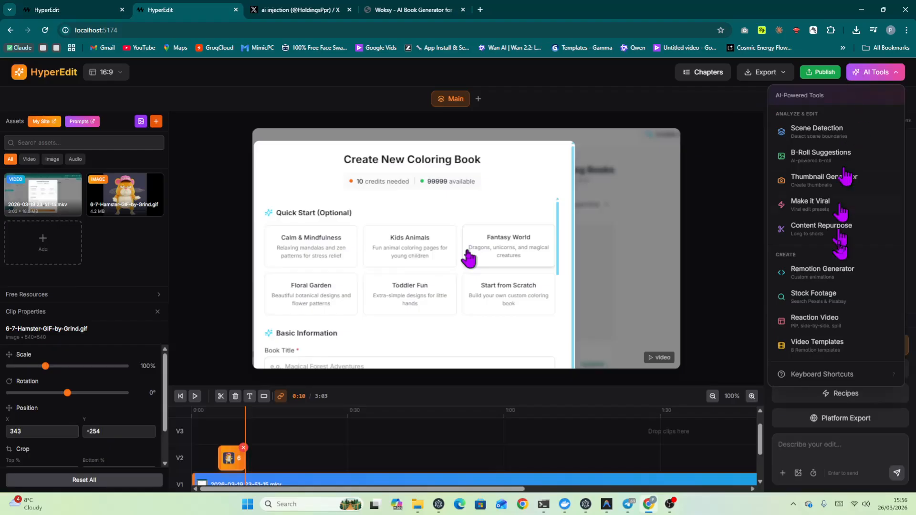
left_click(813, 271)
left_click(602, 413)
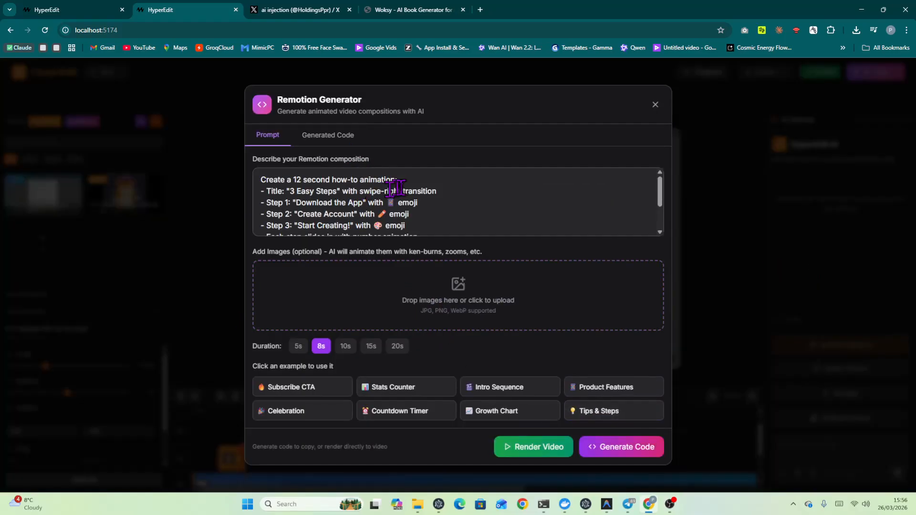
scroll(339, 200, "down", 2)
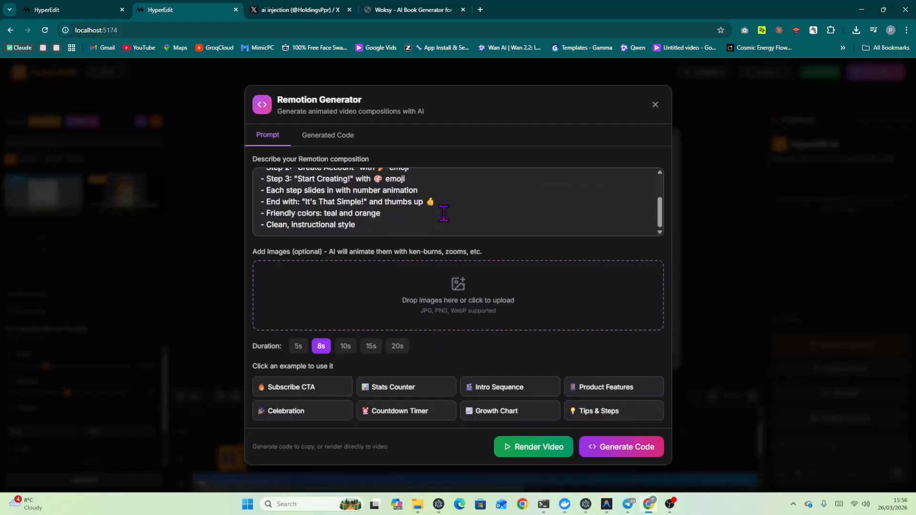
left_click_drag(378, 229, 334, 226)
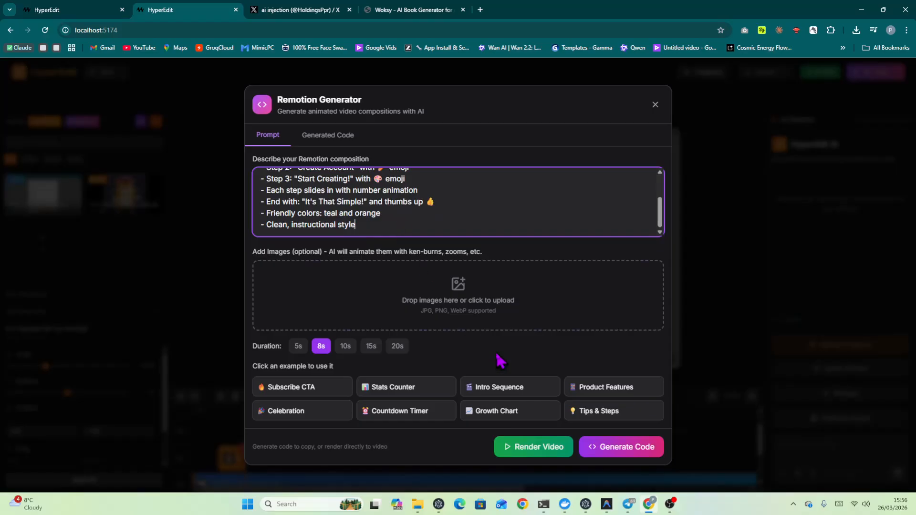
Load the Growth Chart and Stats Counter example prompts to view them, and close the Remotion Generator
left_click(499, 411)
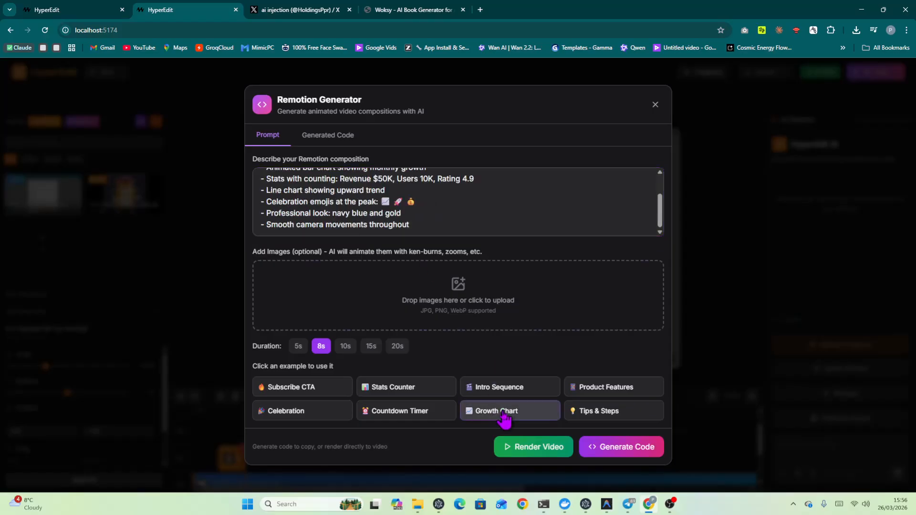
left_click(411, 400)
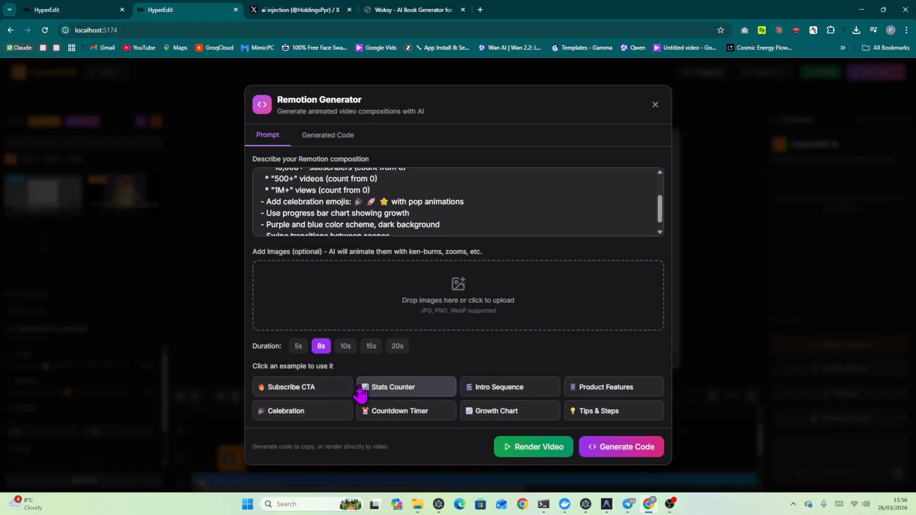
left_click(656, 105)
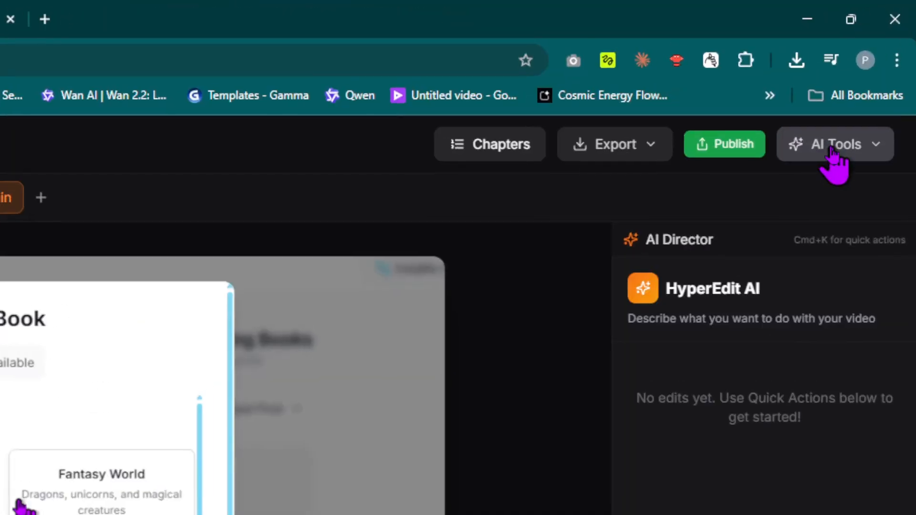
Open the Video Templates chooser to view the available templates, and cancel it without picking one
left_click(873, 74)
left_click(735, 284)
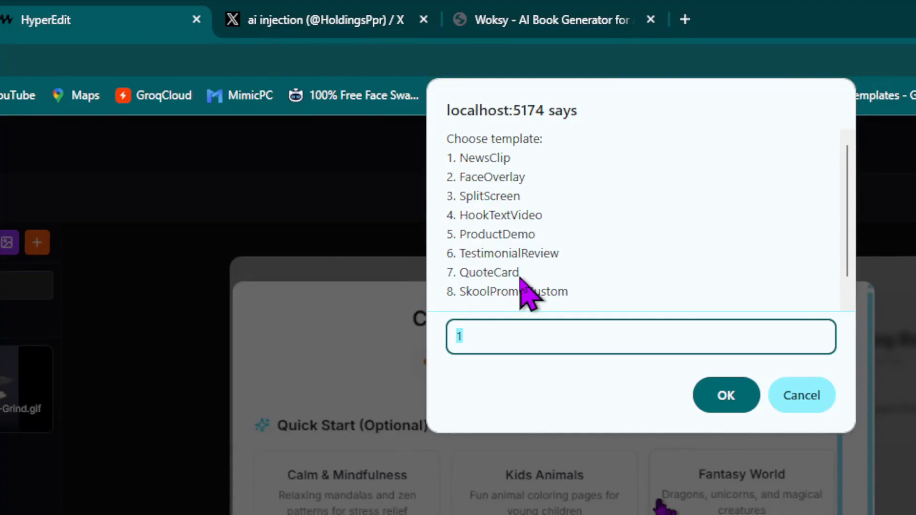
left_click(787, 394)
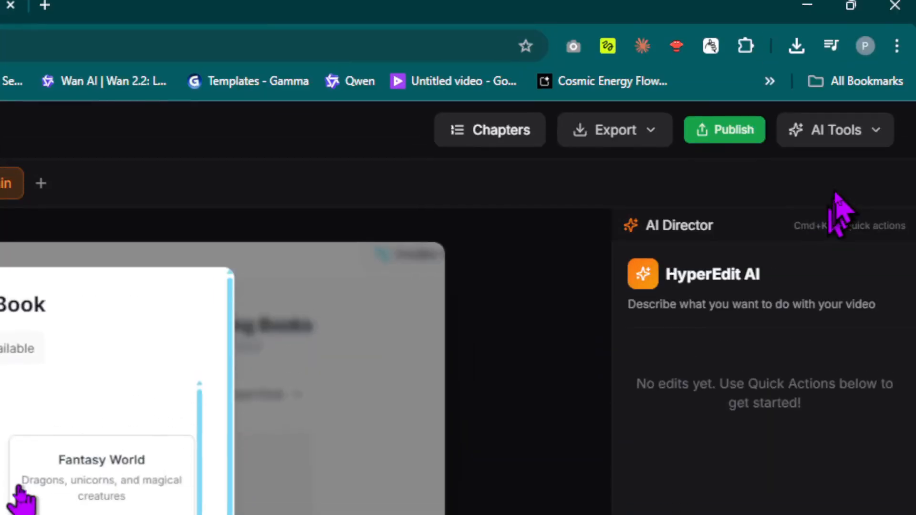
Run Content Repurpose on the video and review the suggested shorts with their titles, time ranges, viral scores and hooks
left_click(852, 138)
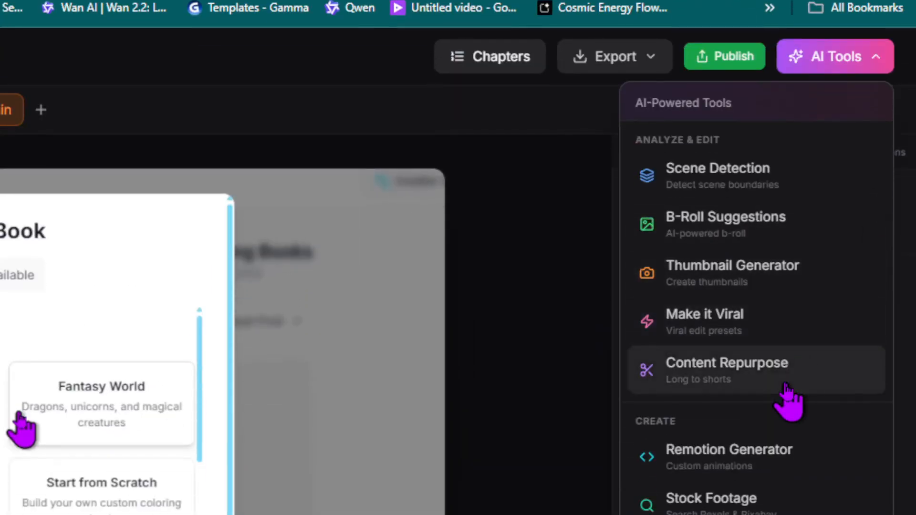
left_click(786, 392)
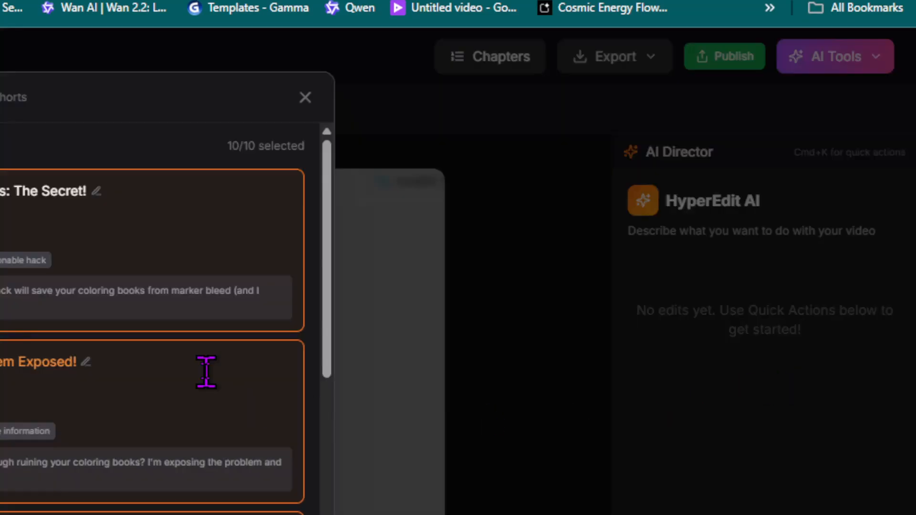
scroll(128, 326, "down", 8)
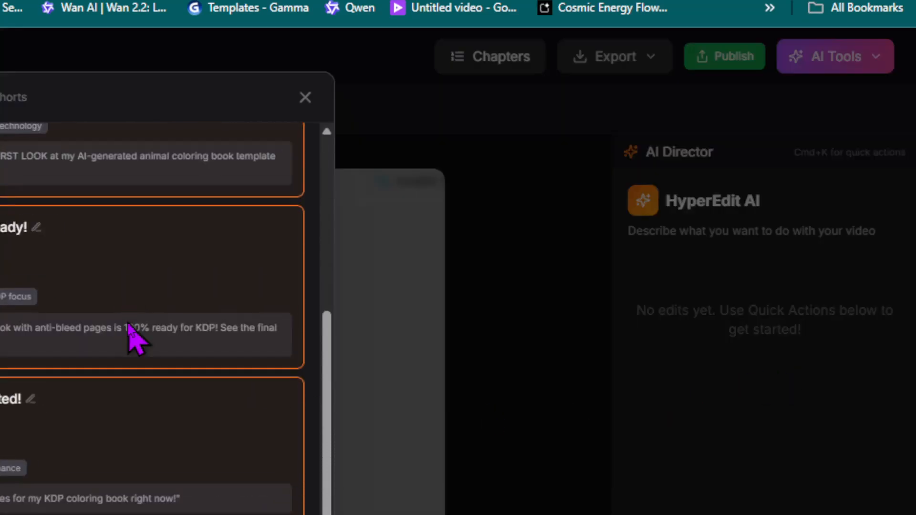
scroll(133, 328, "up", 6)
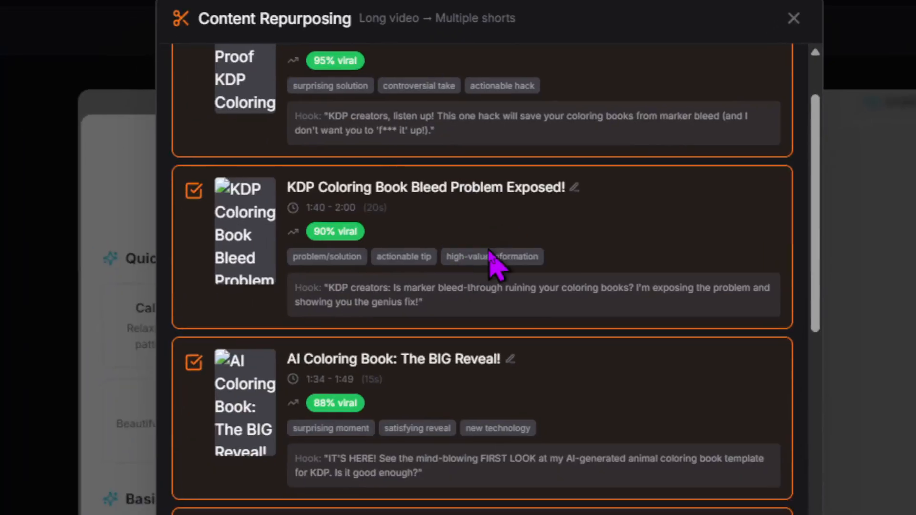
scroll(539, 234, "up", 2)
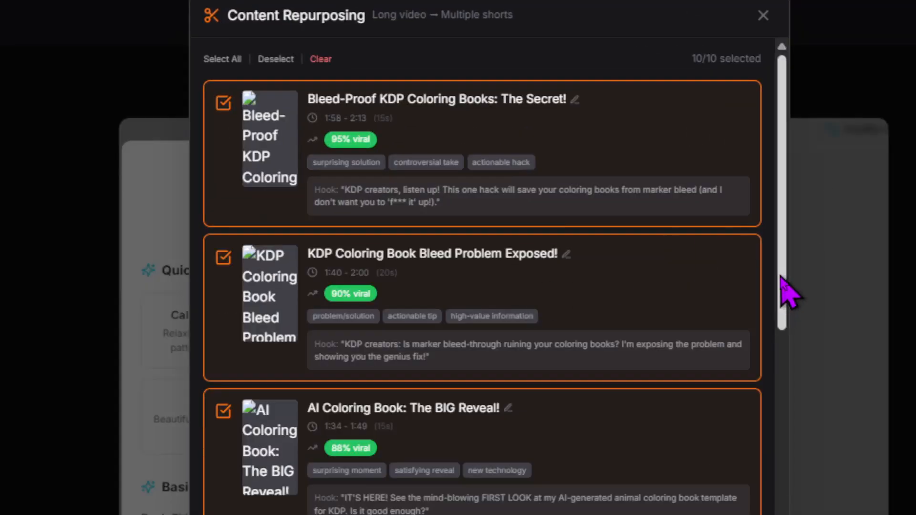
Toggle the selection of the "Less Is More Philosophy!" and "Learn From My Zoom Mistakes!" shorts, and close Content Repurposing without exporting
left_click_drag(782, 277, 491, 310)
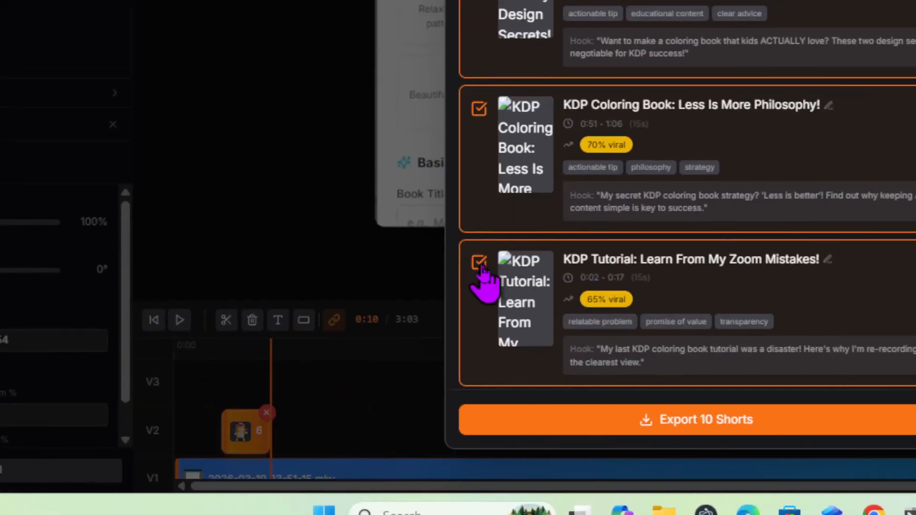
left_click(478, 262)
left_click(477, 109)
left_click(479, 109)
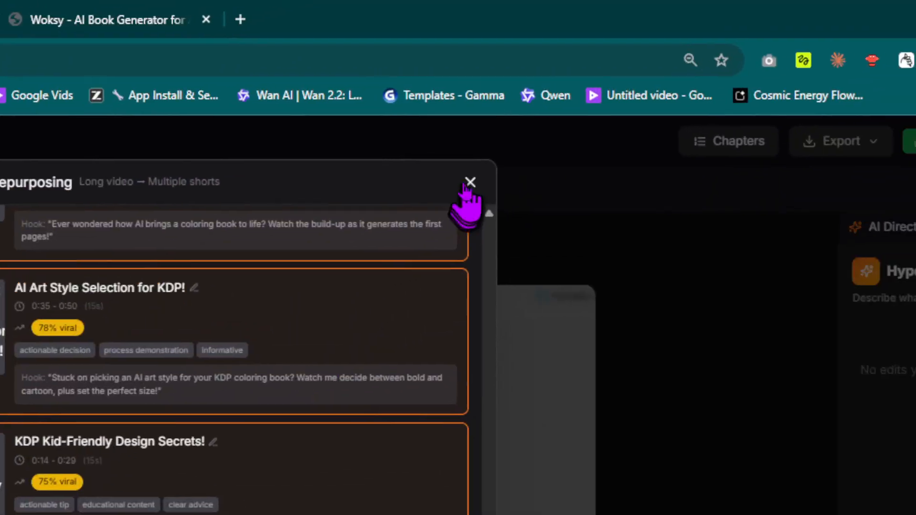
left_click(670, 5)
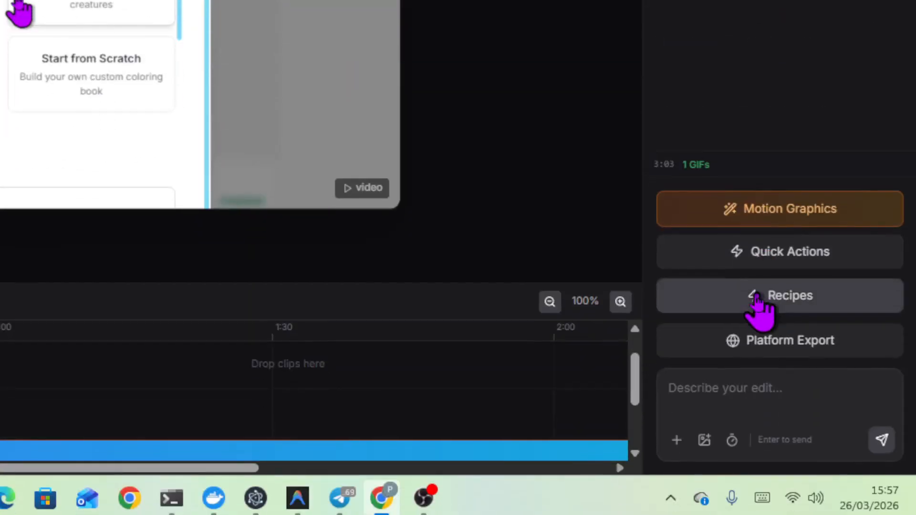
Open Motion Graphics to view its template categories, and close it
left_click(773, 219)
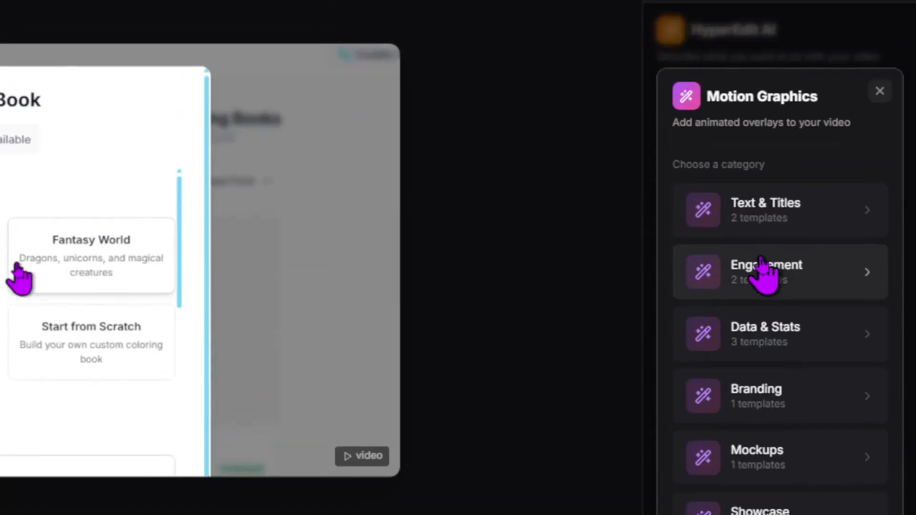
left_click(880, 90)
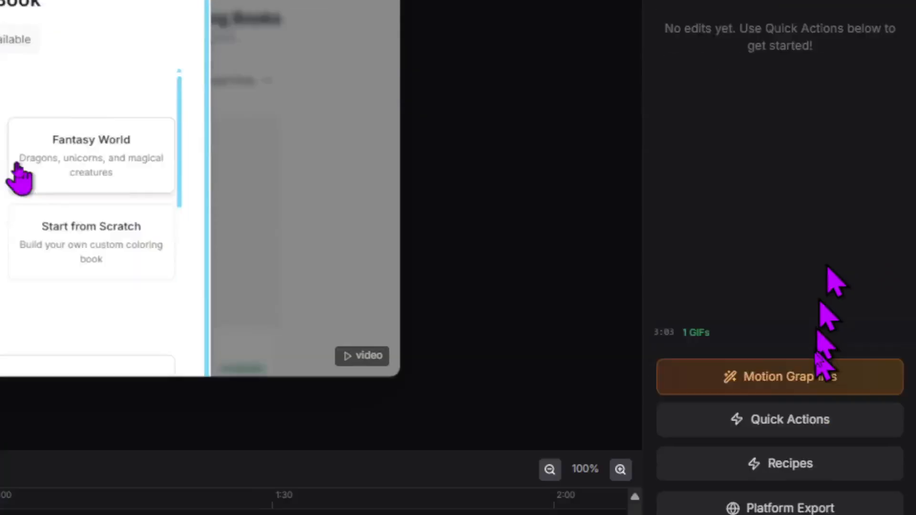
Browse all the Quick Actions, from Audio & Captions through Camera Effects and Color & Look to Video Effects (DiCaprio)
left_click(827, 427)
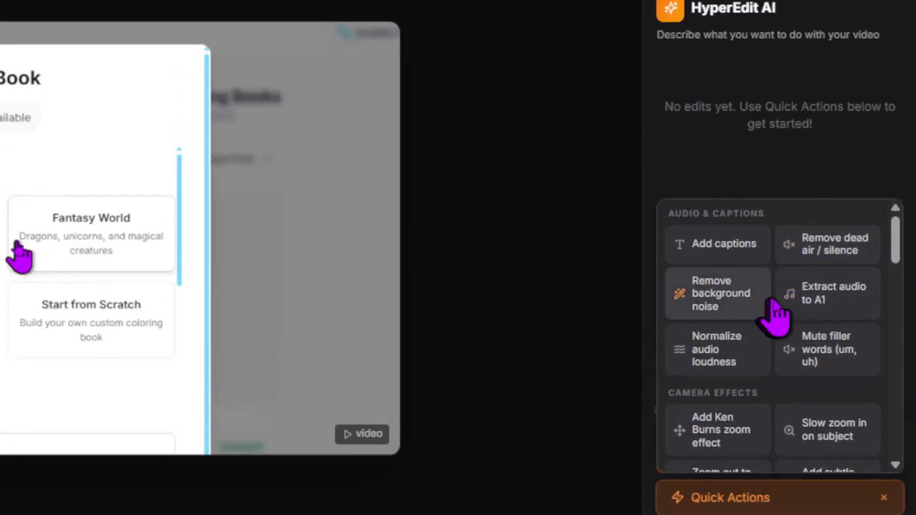
scroll(801, 308, "down", 5)
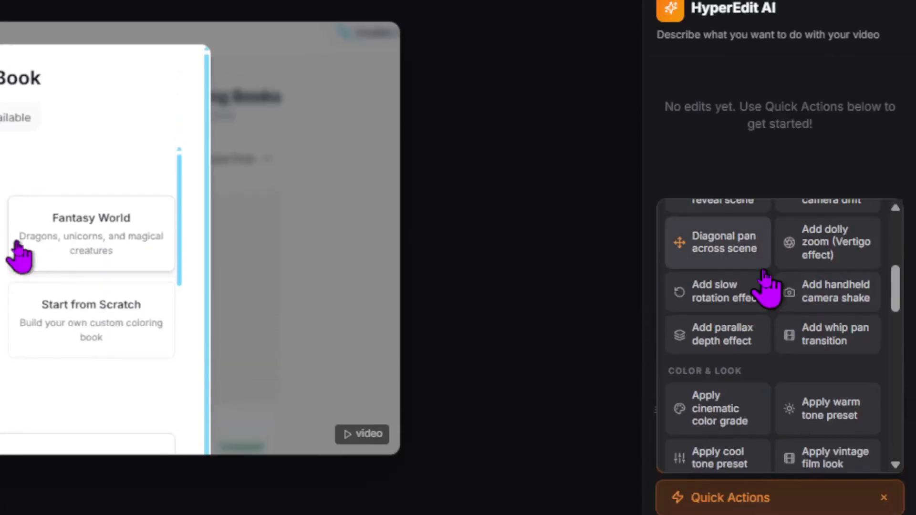
scroll(802, 310, "down", 4)
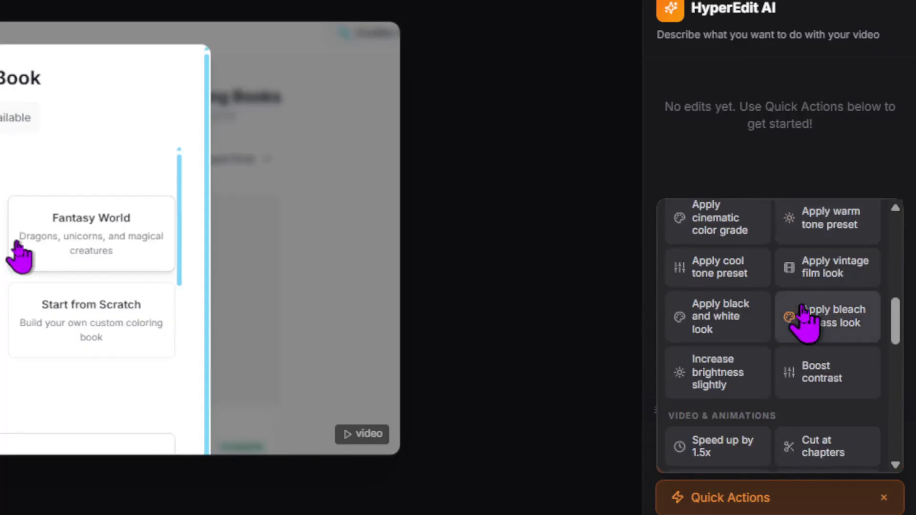
scroll(797, 329, "down", 2)
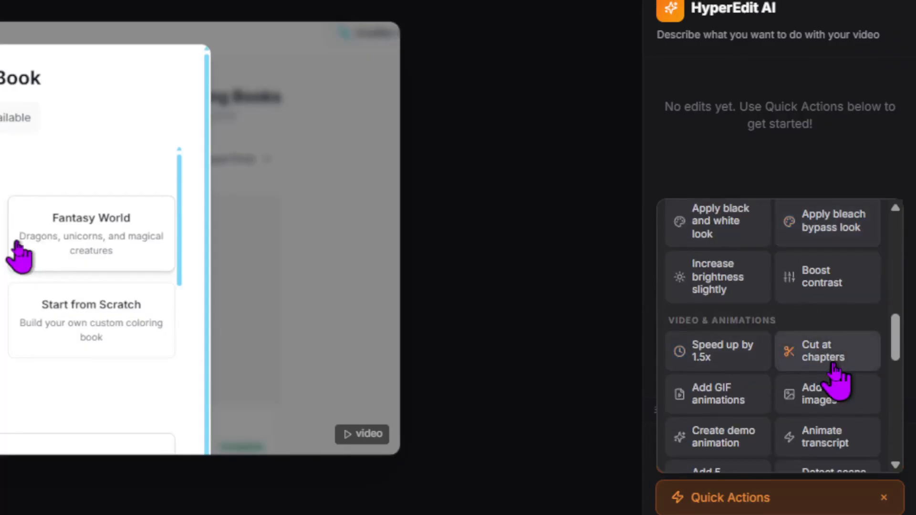
scroll(830, 372, "down", 3)
scroll(828, 317, "down", 4)
scroll(824, 334, "down", 7)
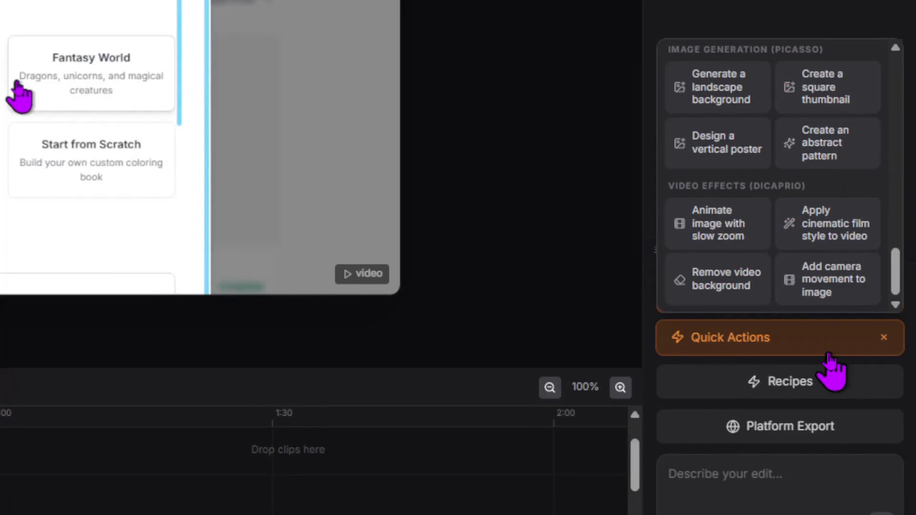
Run the YouTube-Ready recipe on the video and review its completion report in the AI Director chat
left_click(815, 383)
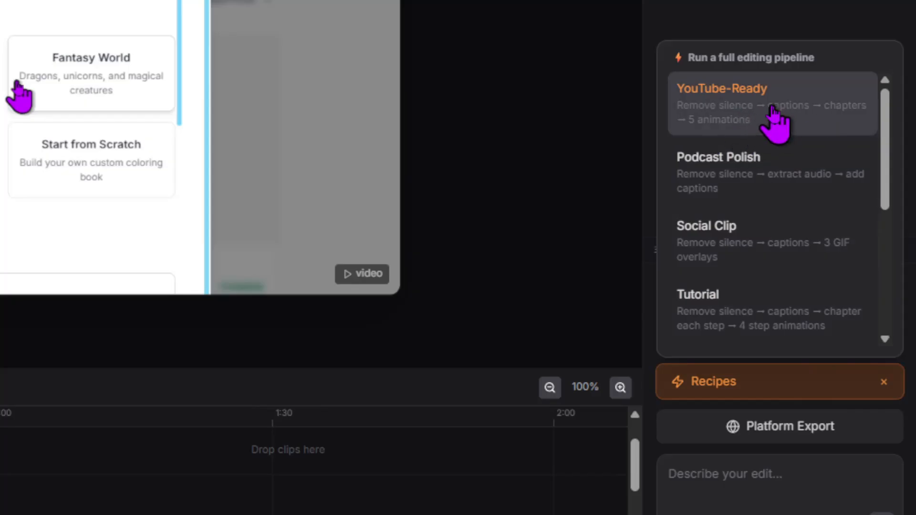
left_click(775, 122)
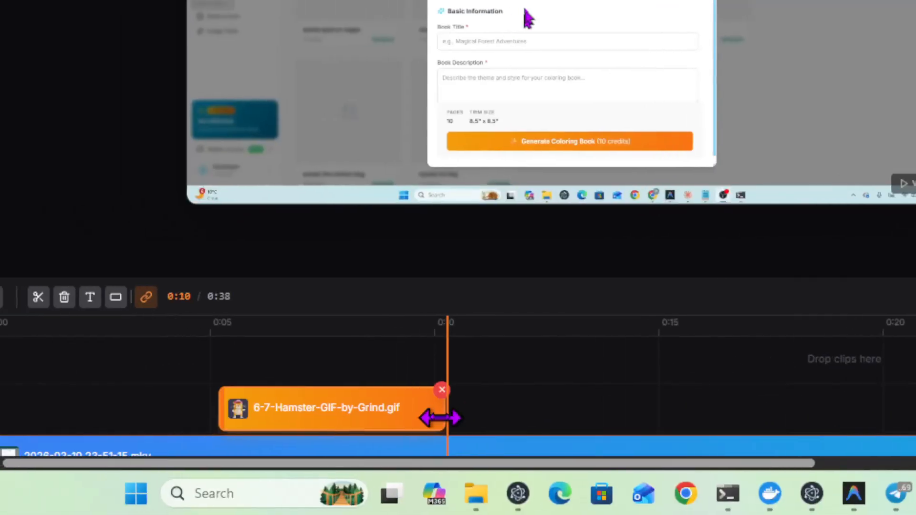
scroll(481, 373, "down", 1)
scroll(520, 372, "up", 2)
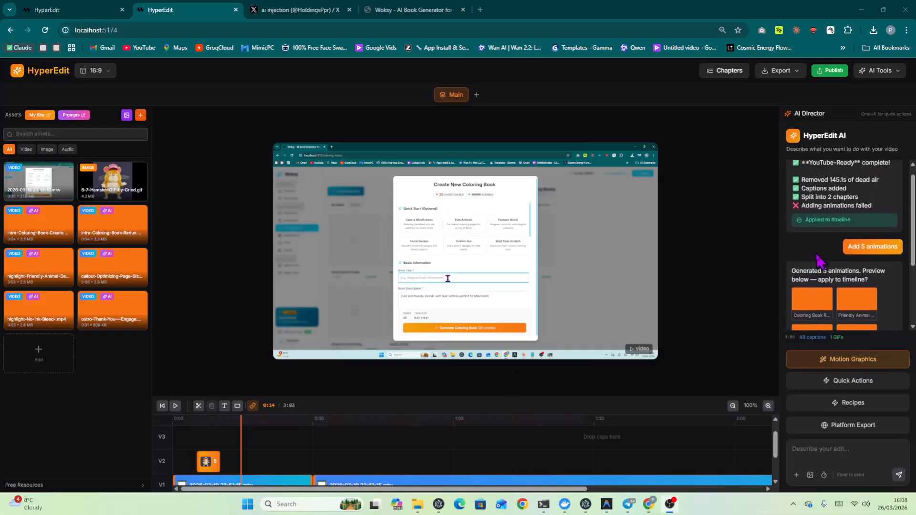
scroll(819, 261, "up", 1)
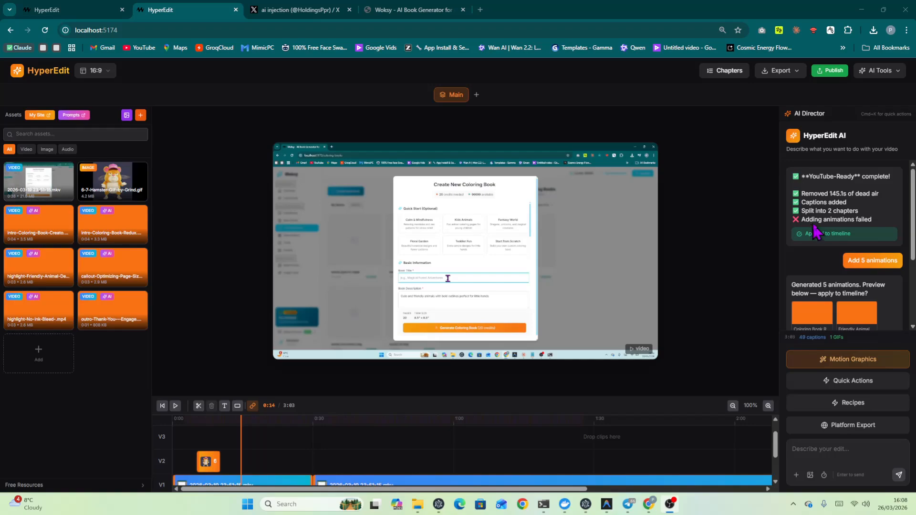
Look through the five generated animations in the AI Director chat and apply them to the timeline
scroll(814, 234, "down", 1)
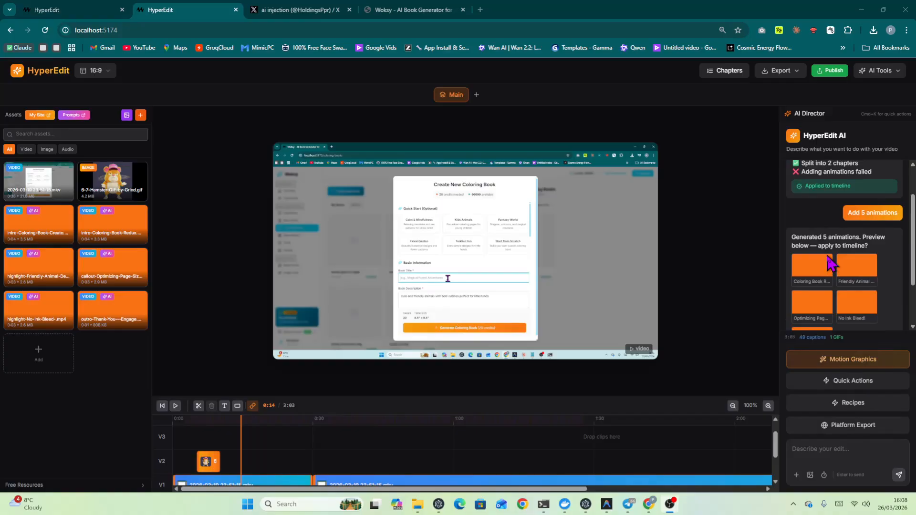
scroll(831, 264, "down", 1)
scroll(829, 265, "down", 1)
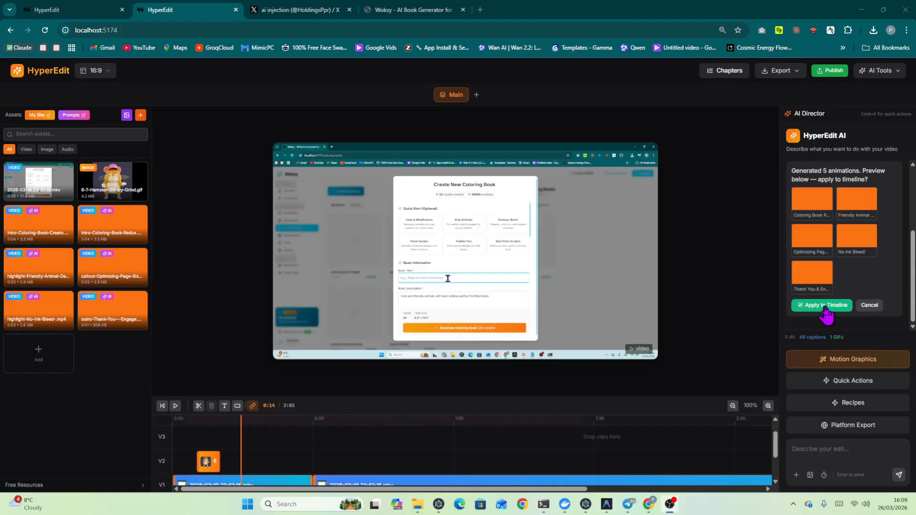
left_click(824, 306)
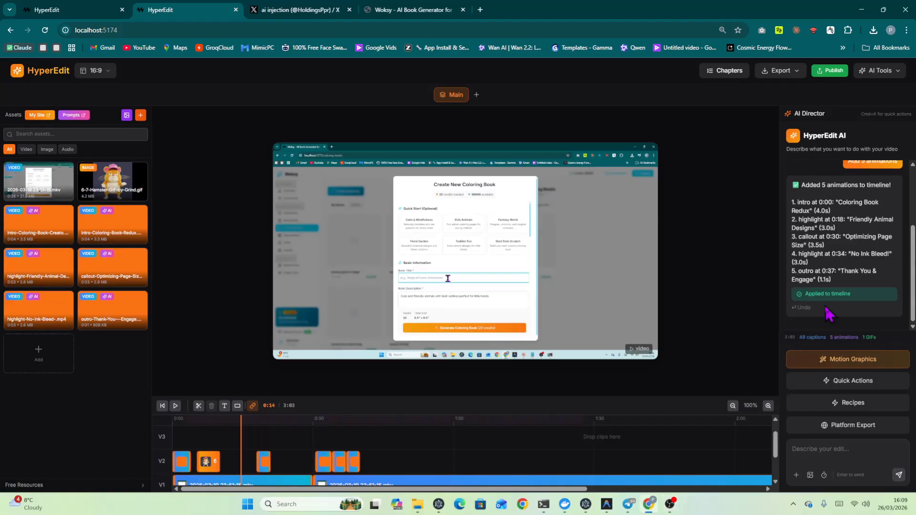
Play the edit from the start of the timeline to preview the captions and animations, and stop playback
left_click(179, 438)
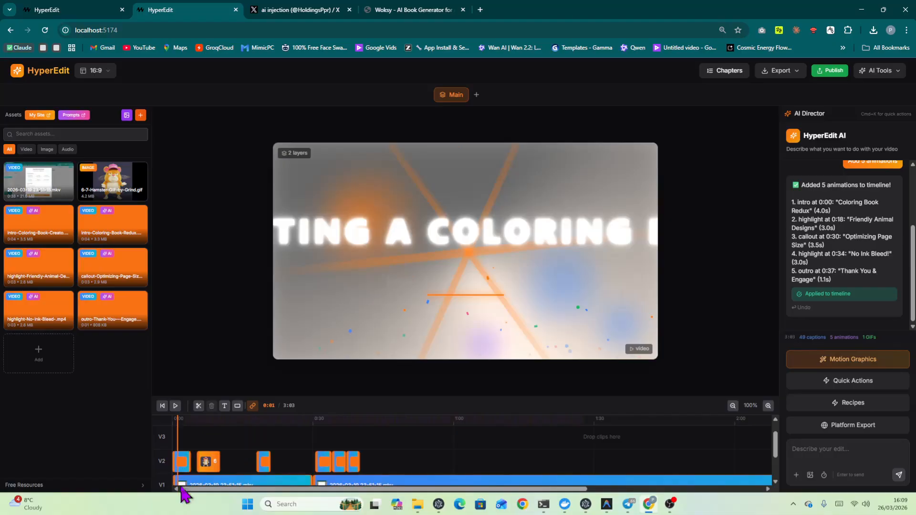
left_click(174, 431)
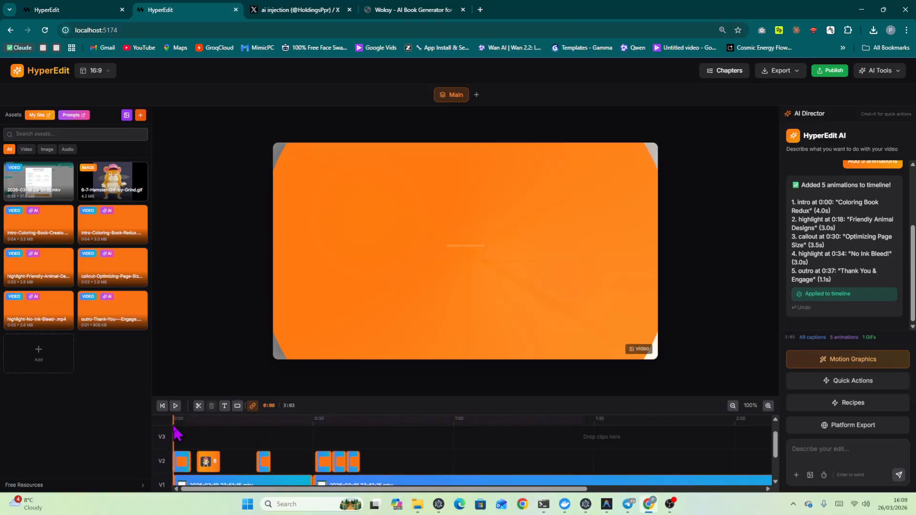
left_click(175, 406)
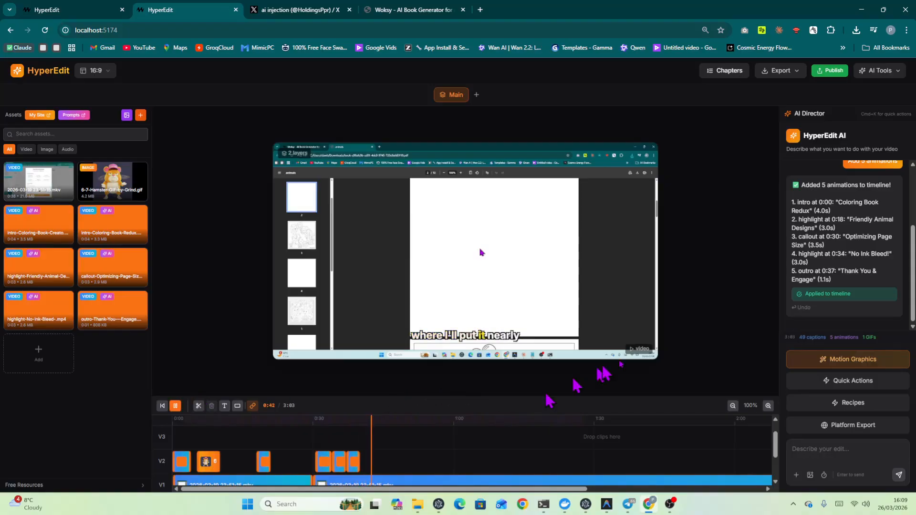
left_click(175, 406)
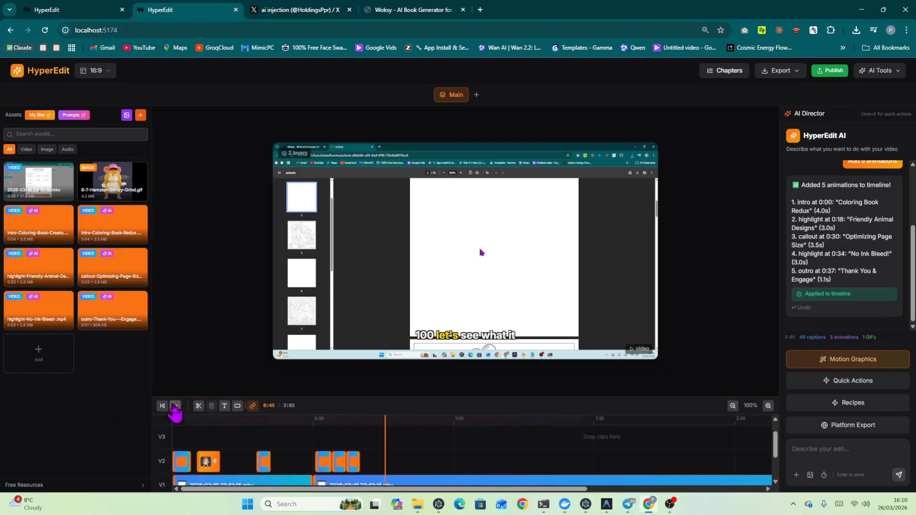
Spread out the "No Ink Bleed" highlight and outro animation clips on track V2, leaving gaps between them
mouse_move(351, 461)
left_mouse_down()
mouse_move(362, 463)
mouse_move(345, 458)
left_mouse_up()
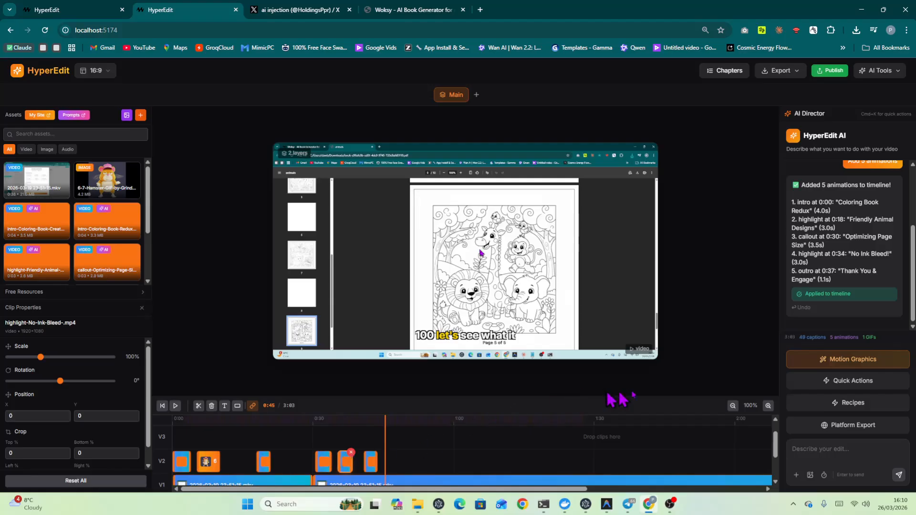
Look through the Quick Actions again and the editing pipelines offered under Recipes without running any
left_click(842, 385)
scroll(835, 363, "down", 5)
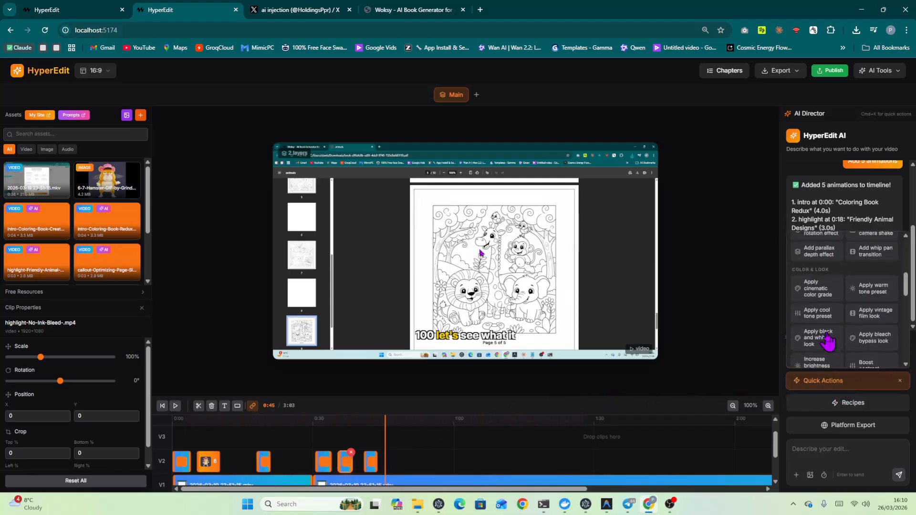
left_click(840, 404)
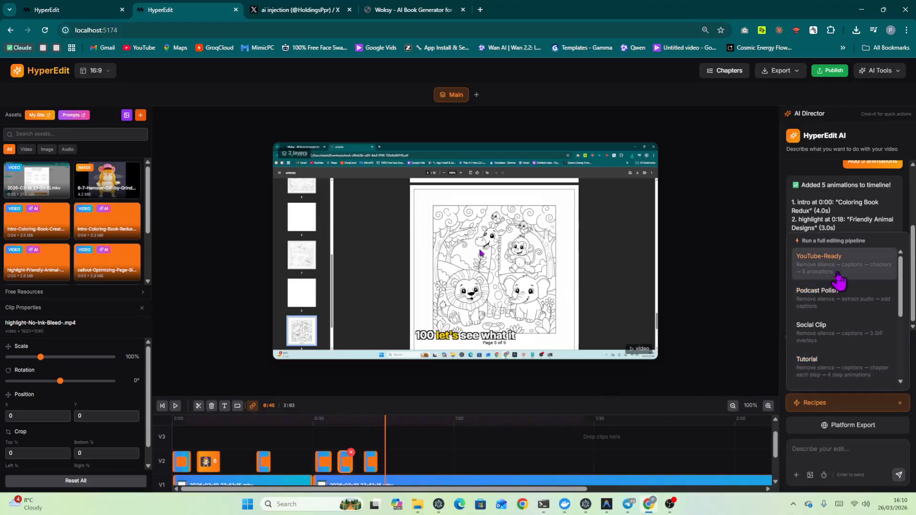
scroll(835, 296, "down", 3)
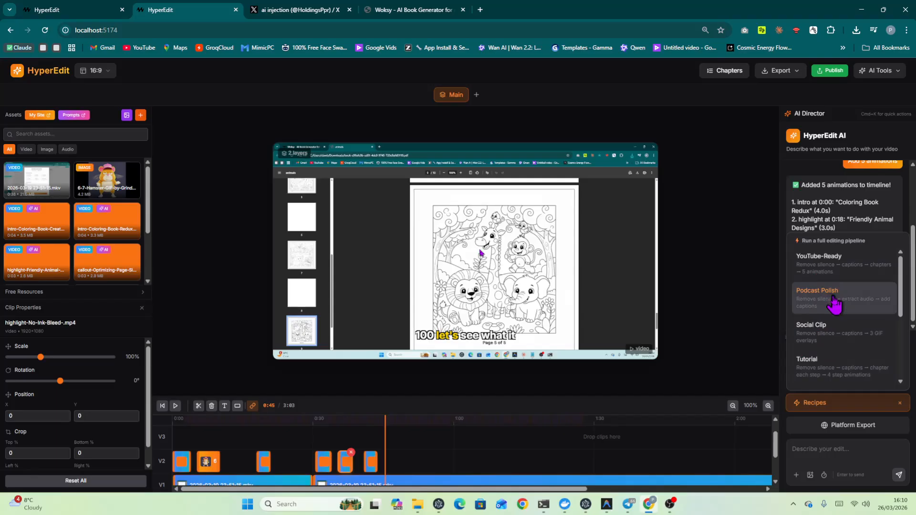
scroll(825, 340, "up", 3)
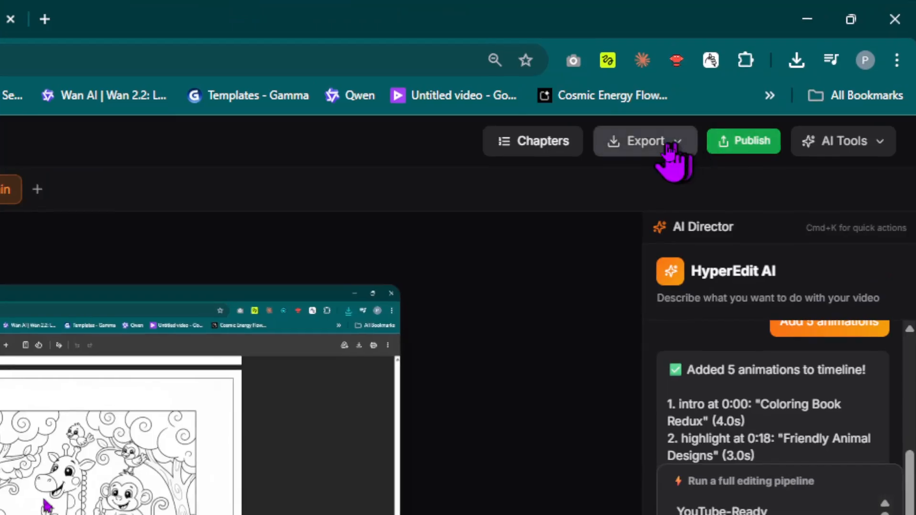
Export the project with the YouTube preset at 1920×1080, -16 LUFS
left_click(649, 145)
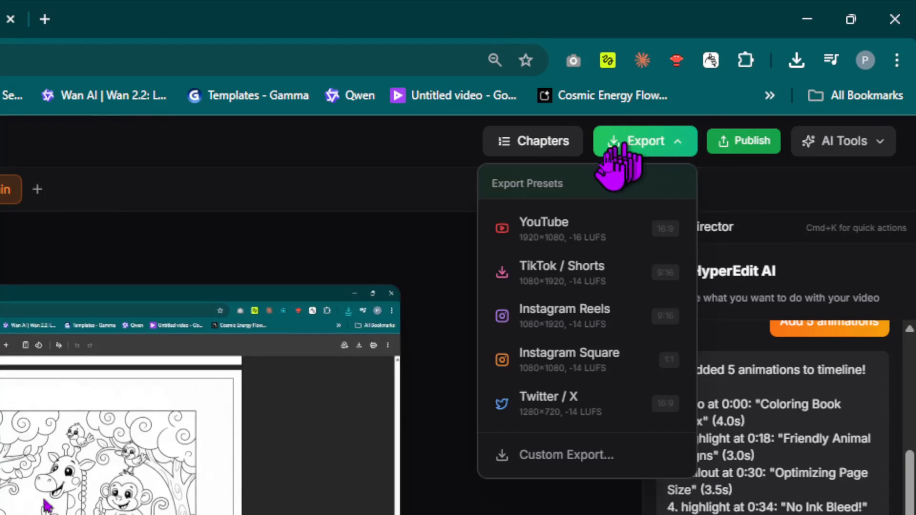
left_click(564, 224)
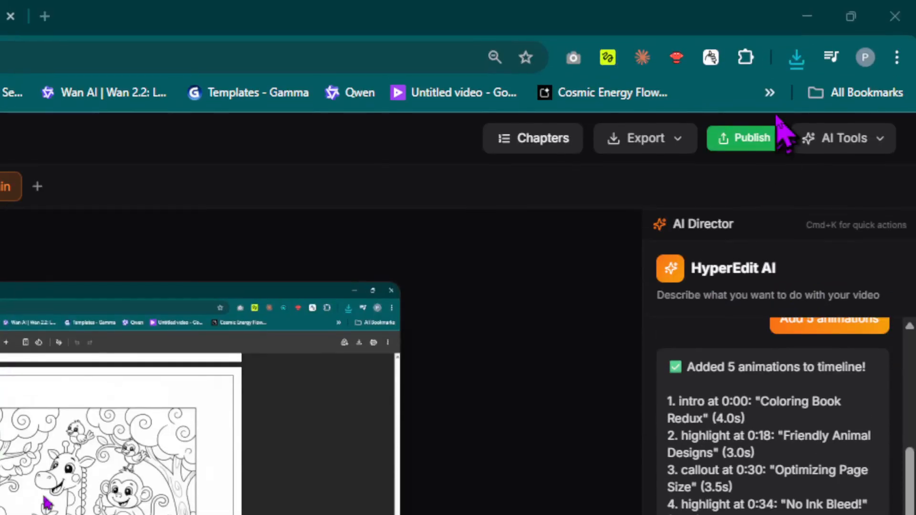
Open the downloaded Untitled Project-export (6) video and skip ahead in it to check the result
left_click(797, 58)
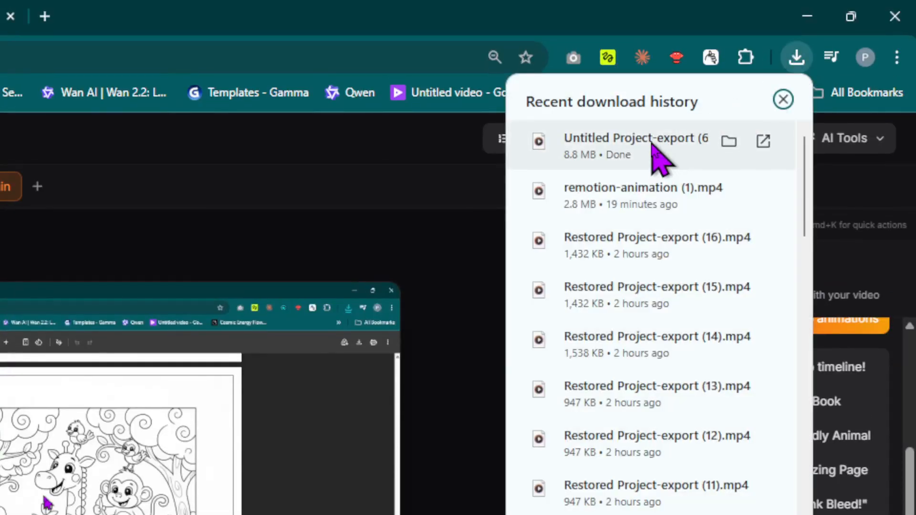
left_click(635, 141)
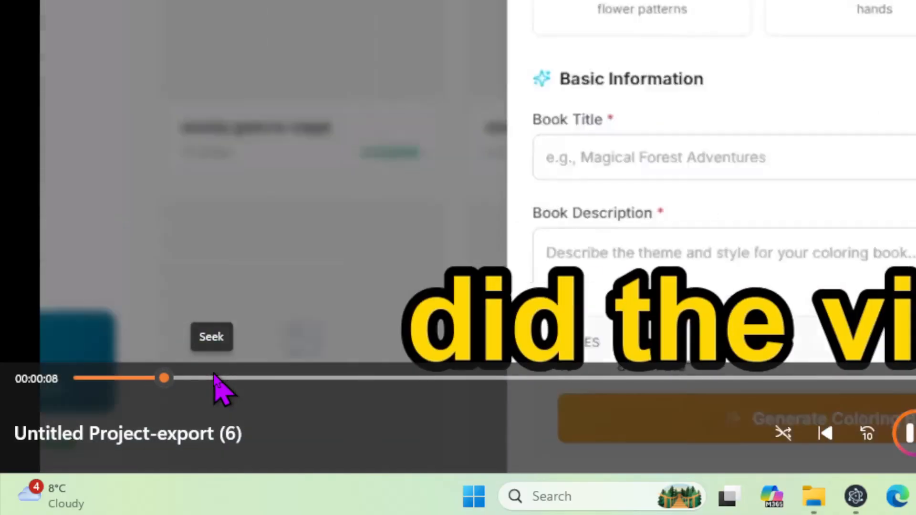
left_click(232, 378)
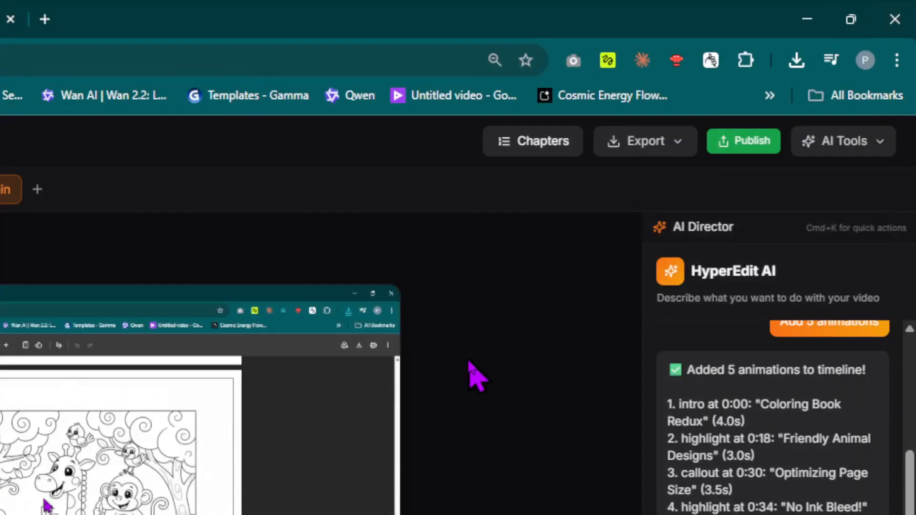
Start publishing the video to platform 5, YouTube Pixel Perfect, and cancel at the caption choice
left_click(724, 148)
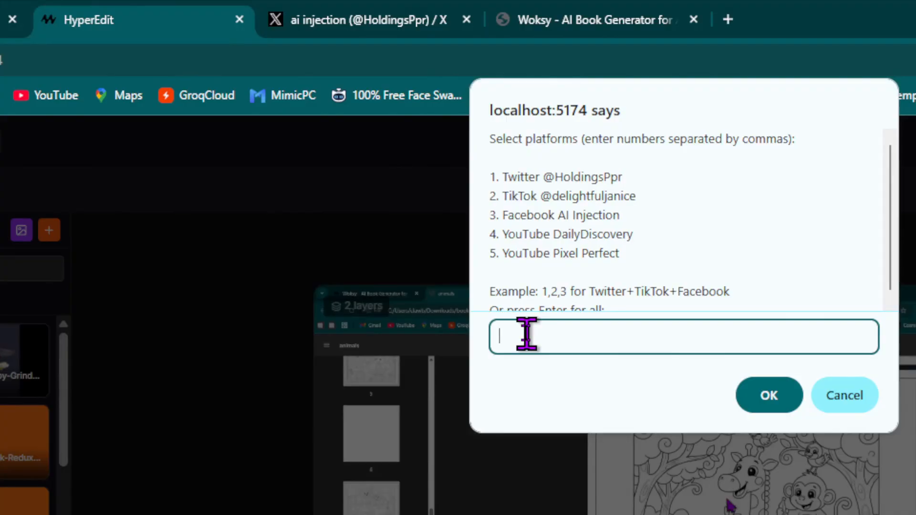
type("5")
left_click(763, 405)
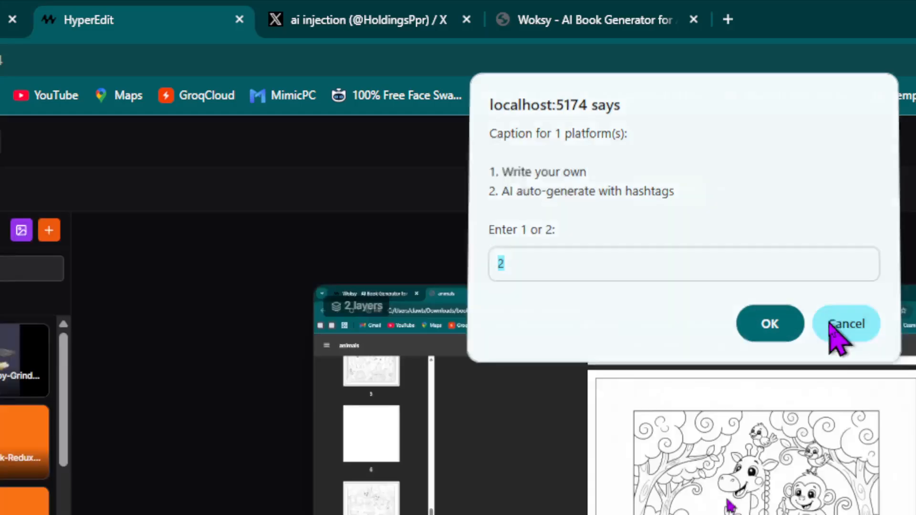
left_click(837, 335)
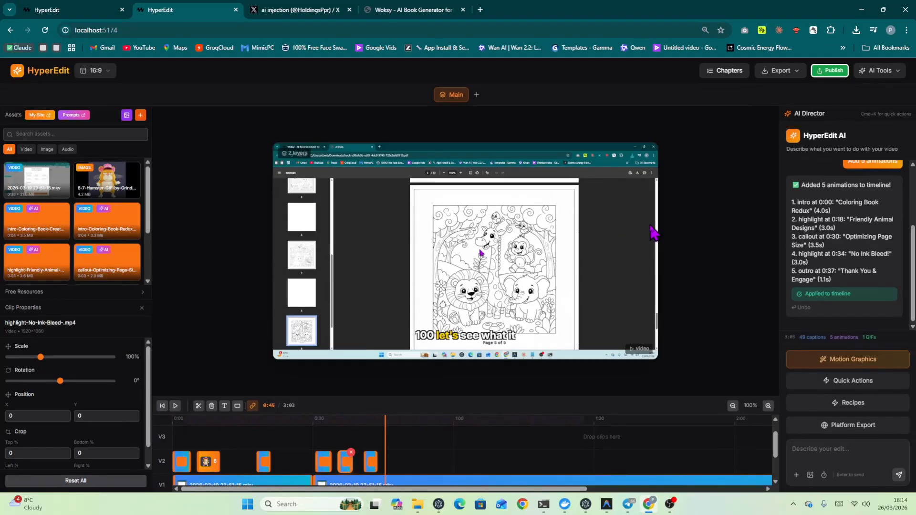
Generate YouTube chapters for the video, copy them for YouTube, and close the chapter list
left_click(723, 71)
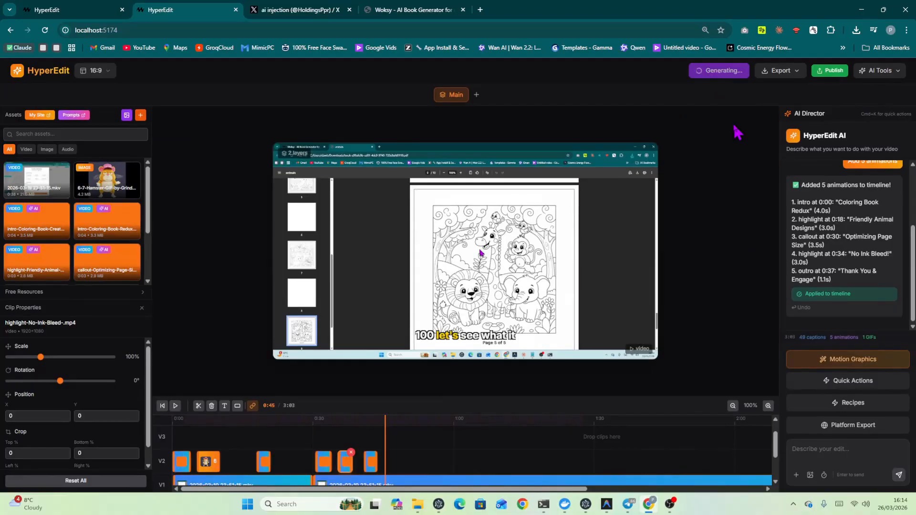
scroll(386, 429, "down", 2)
scroll(417, 428, "up", 3)
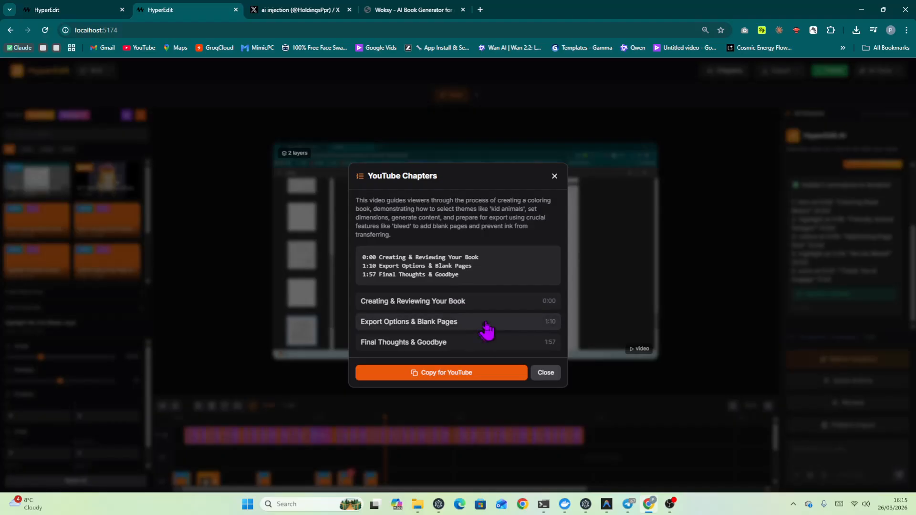
left_click(466, 373)
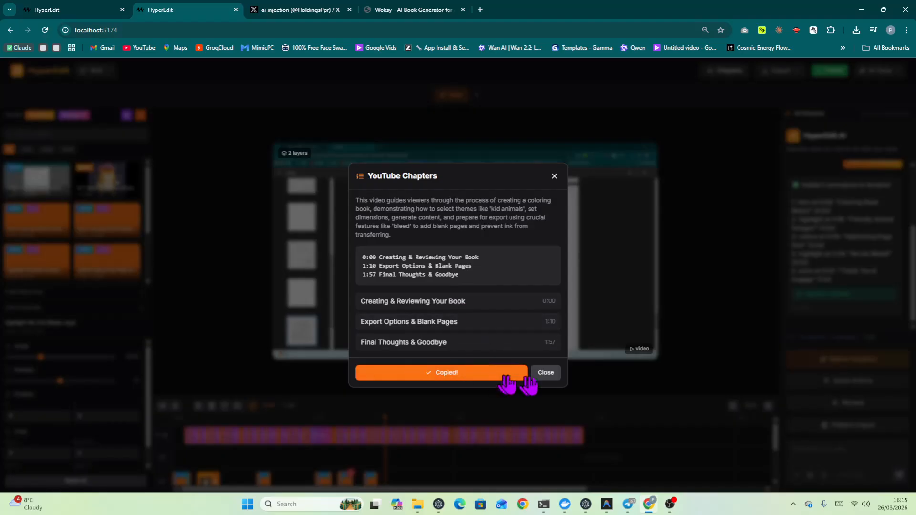
left_click(543, 376)
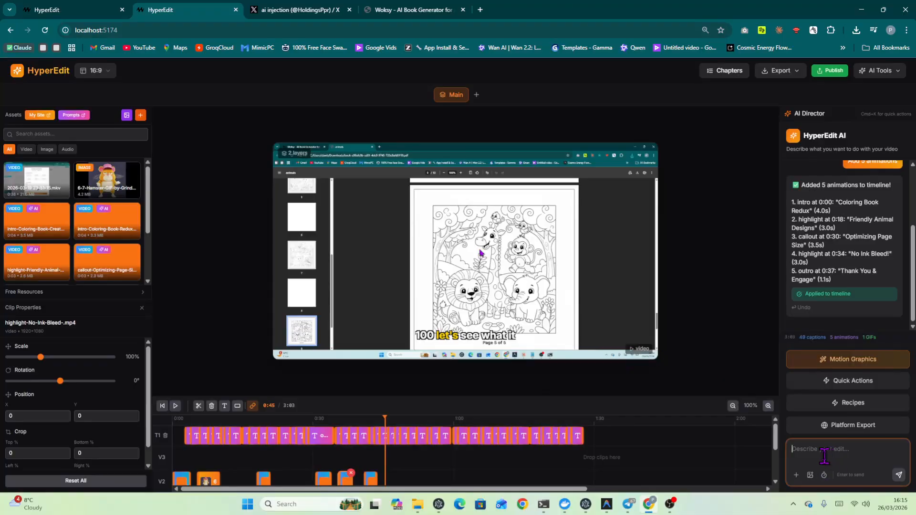
Examine the AI Director prompt's options for attaching an image, selecting an asset and setting a time range, without applying any
type("z")
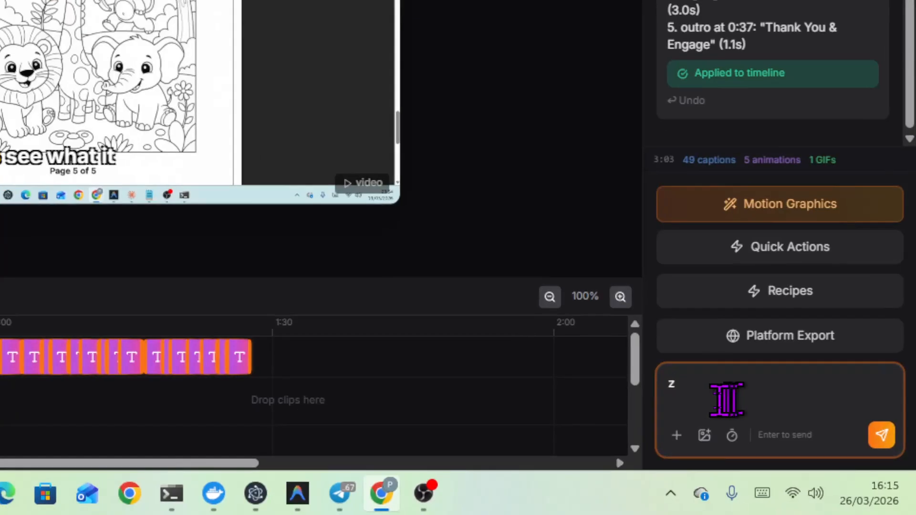
key("BackSpace")
left_click(703, 441)
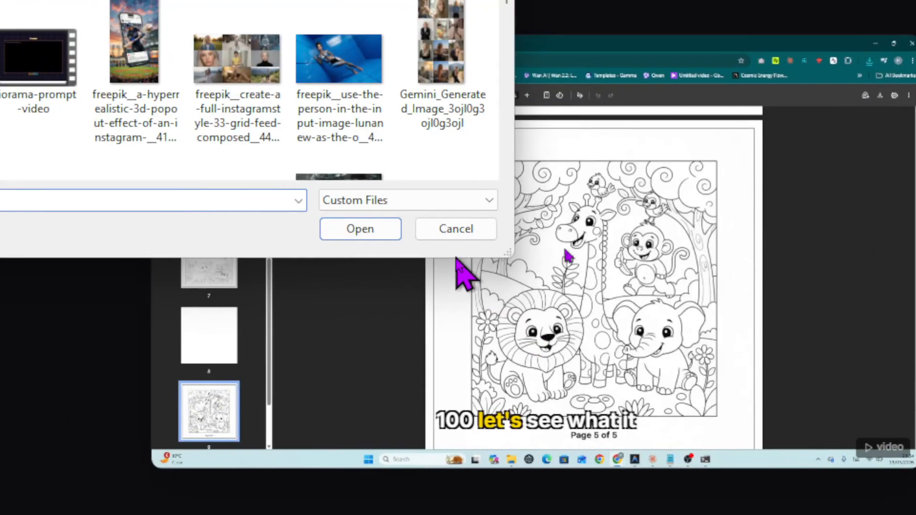
left_click(465, 229)
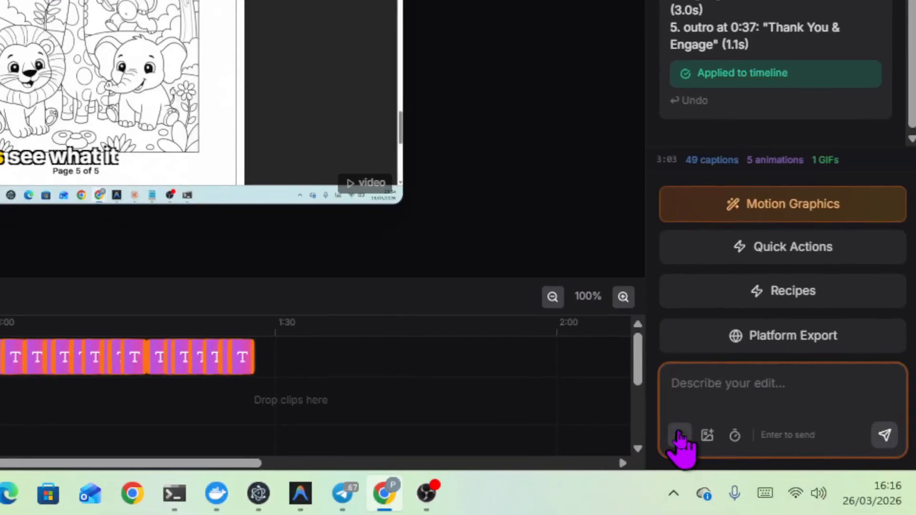
left_click(677, 435)
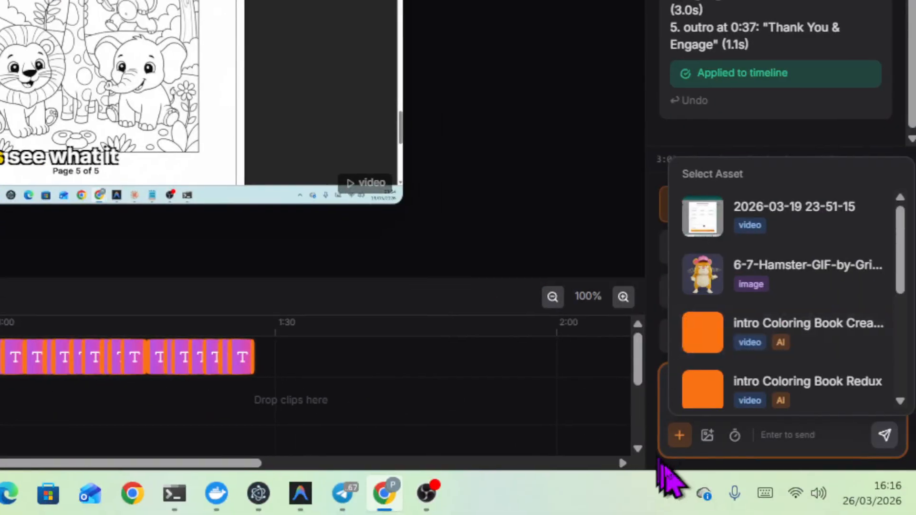
left_click(733, 435)
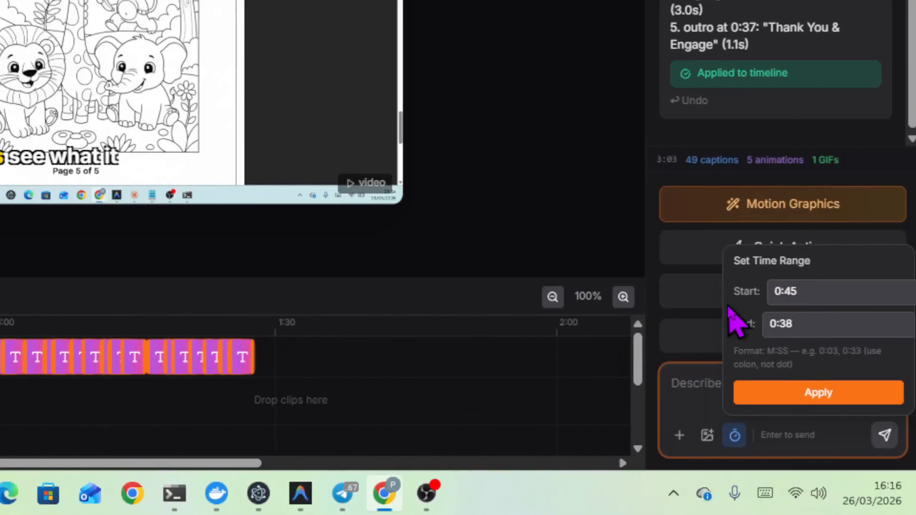
left_click(588, 245)
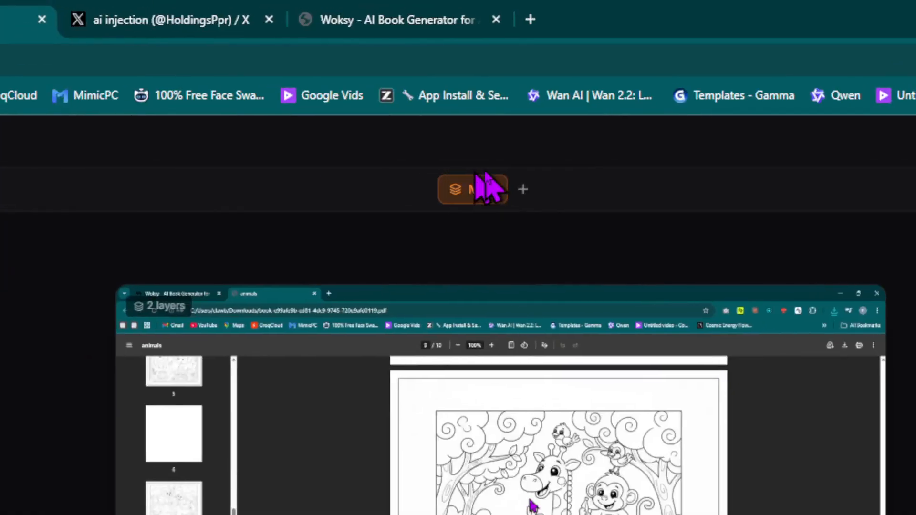
Create a new edit tab and place the intro-Coloring-Book-Redux.mp4 clip at the start of its V1 track
left_click(523, 190)
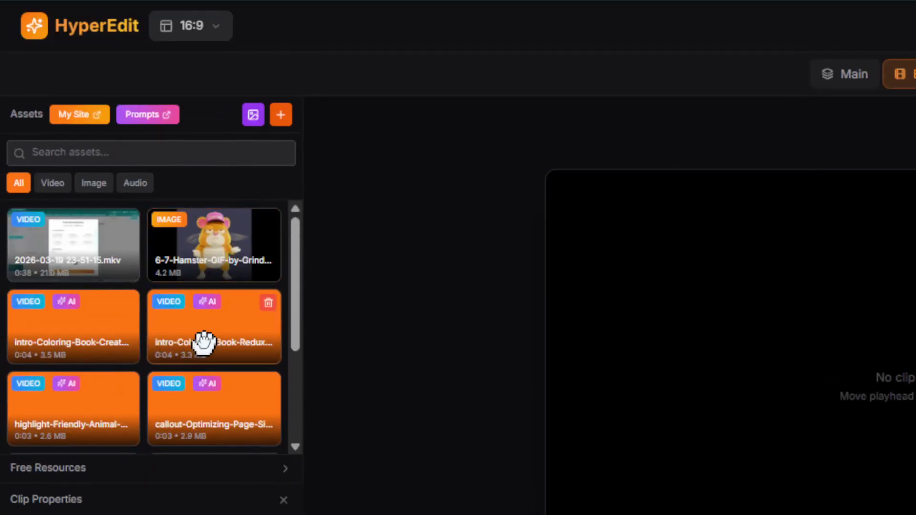
left_click(191, 227)
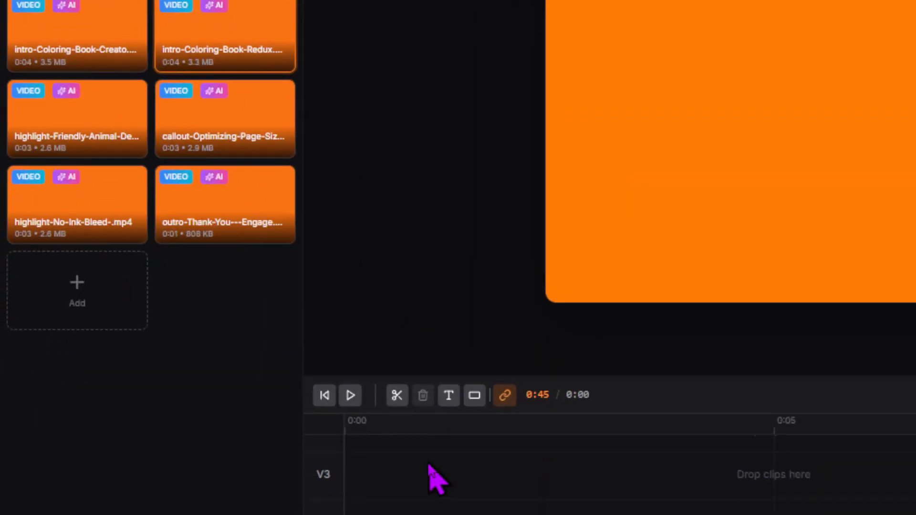
left_click_drag(210, 44, 415, 465)
left_click_drag(415, 370, 419, 368)
left_click_drag(527, 368, 420, 370)
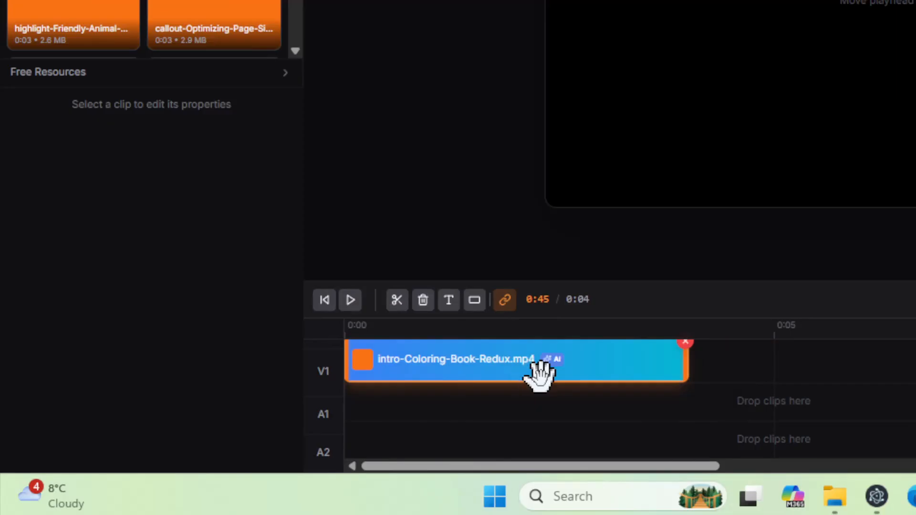
Play the intro clip in the edit tab, and switch to the Main timeline and back to the edit tab
left_click(351, 300)
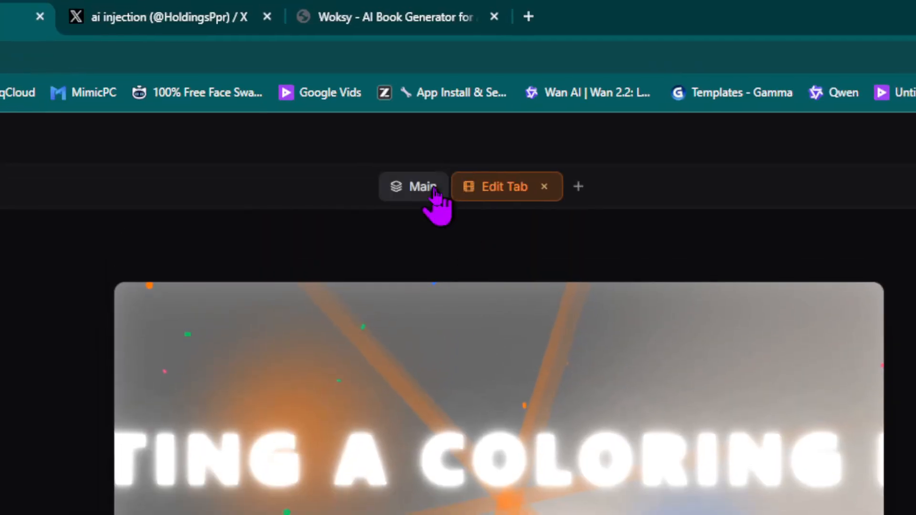
left_click(422, 187)
left_click(503, 191)
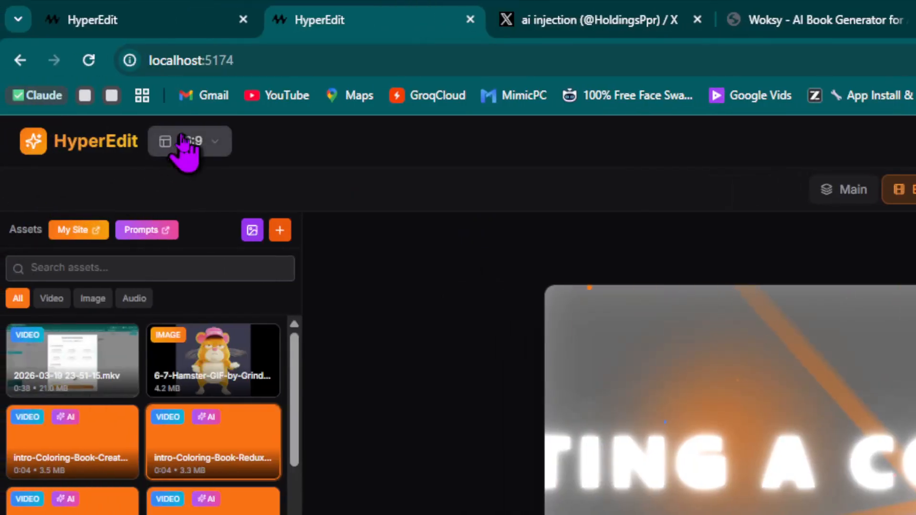
Apply the TikTok 9:16 project template and briefly play the Main timeline to preview the vertical layout
left_click(183, 143)
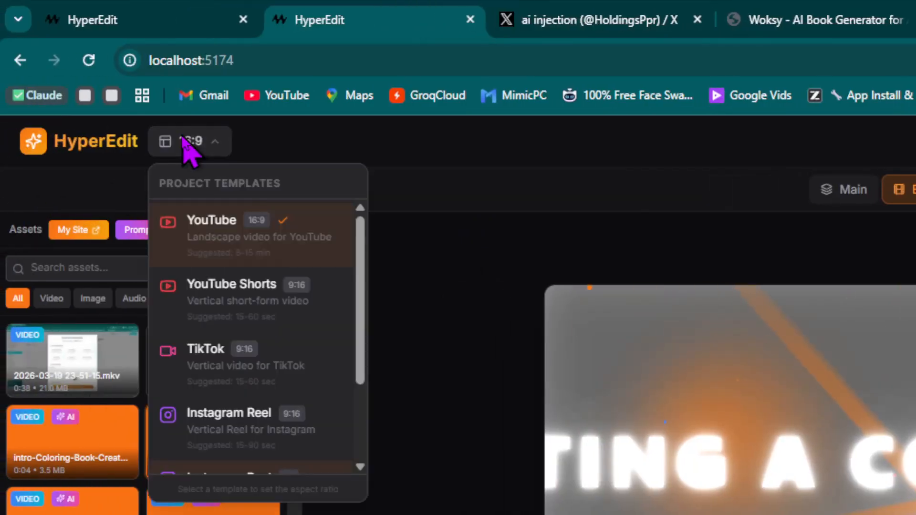
left_click(205, 353)
left_click(835, 193)
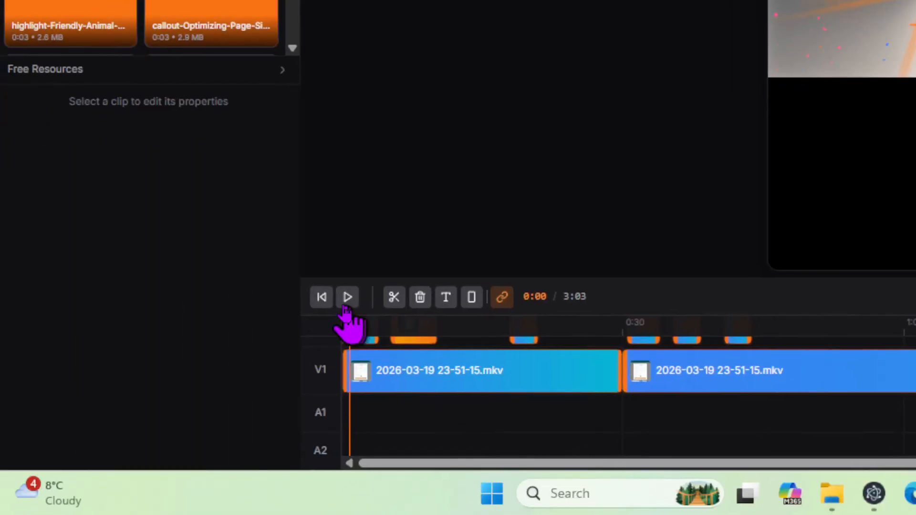
left_click(346, 307)
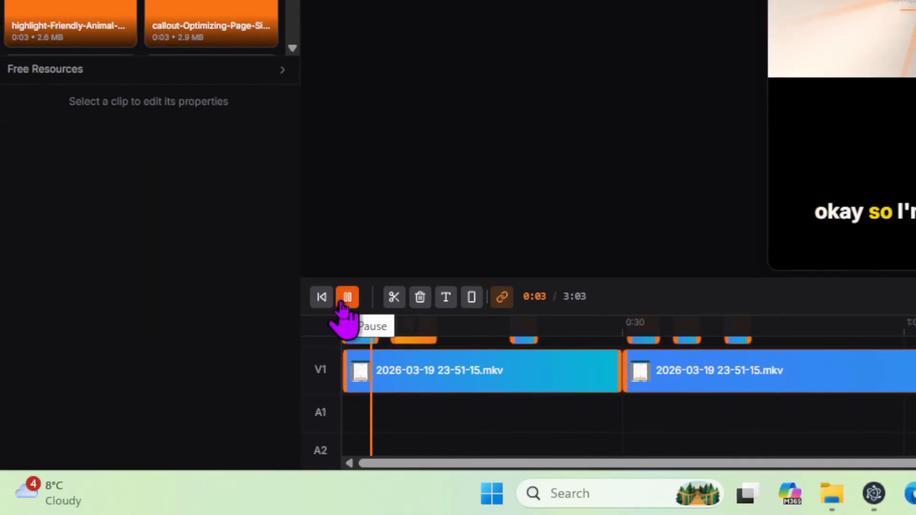
left_click(346, 301)
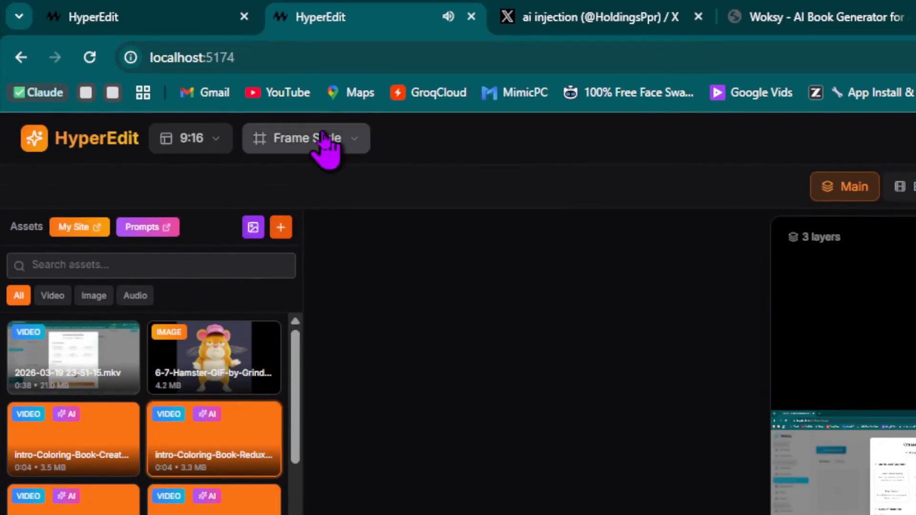
Try the Sunset Gradient frame style on the vertical video and replace it with Blurred Background
left_click(317, 140)
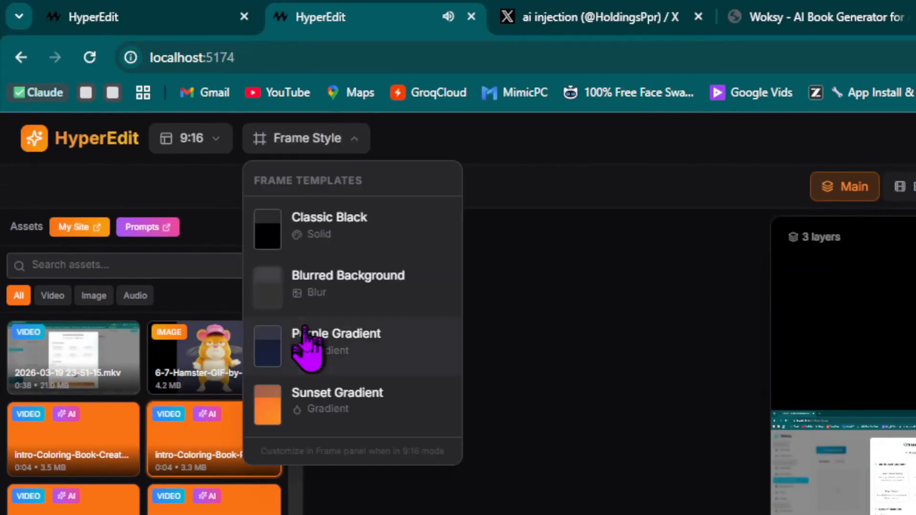
left_click(327, 406)
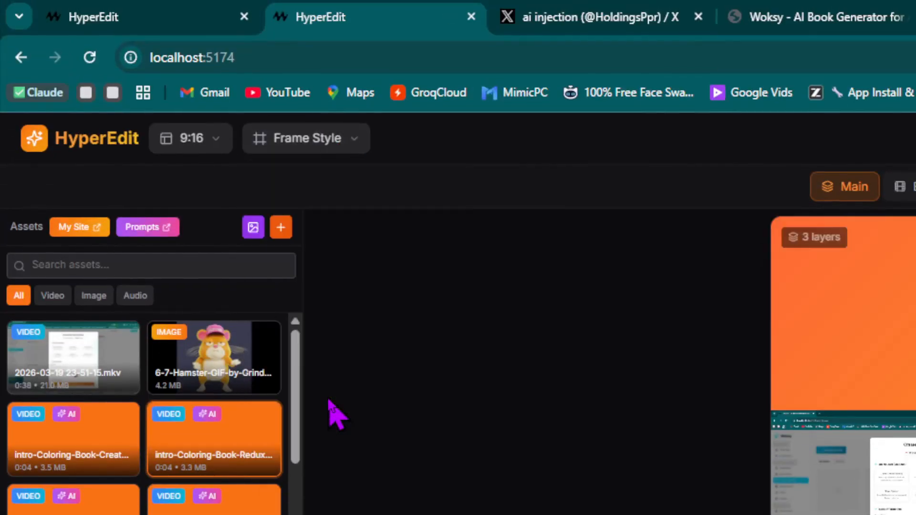
left_click(332, 144)
left_click(326, 292)
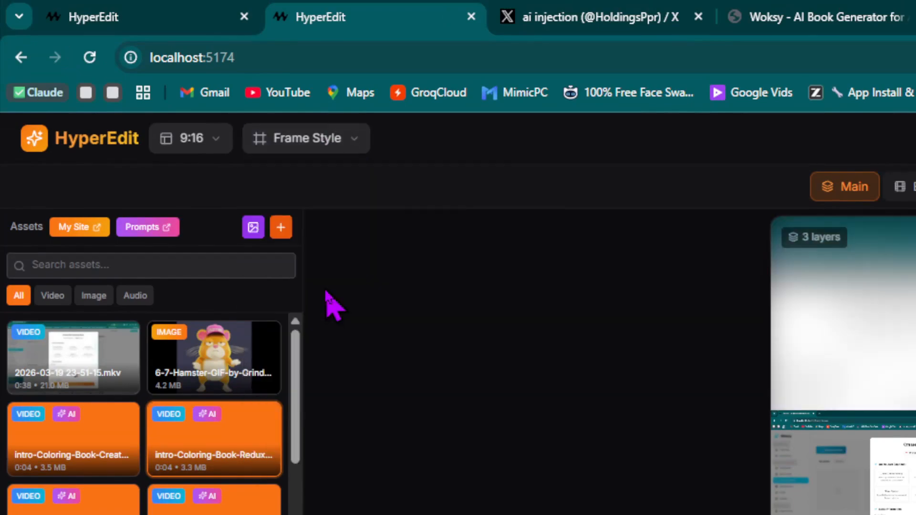